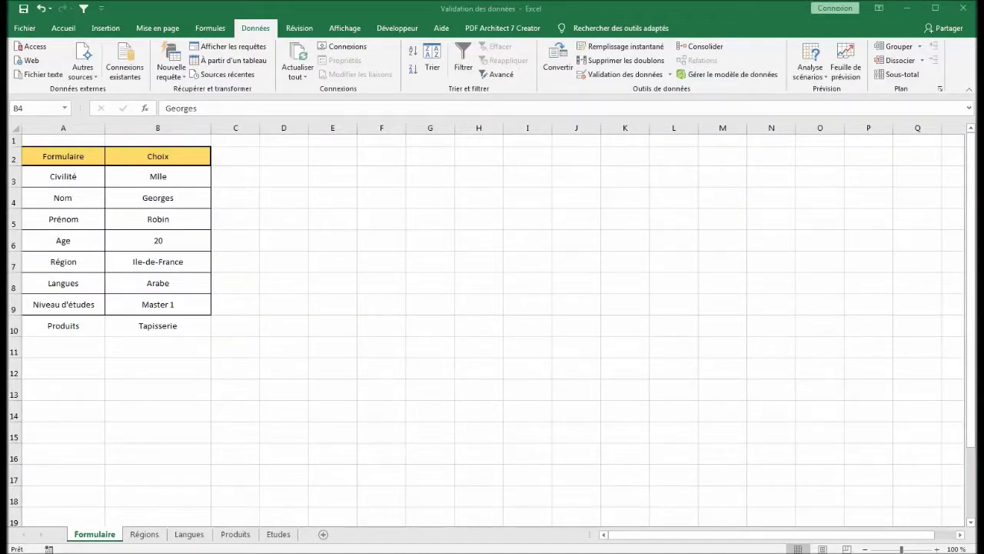
Inspect the data validation settings and close them unchanged, leaving Autoriser on Tout.
{"action": "left_click", "coordinate": [670, 74]}
{"action": "left_click", "coordinate": [607, 129]}
{"action": "left_click", "coordinate": [404, 201]}
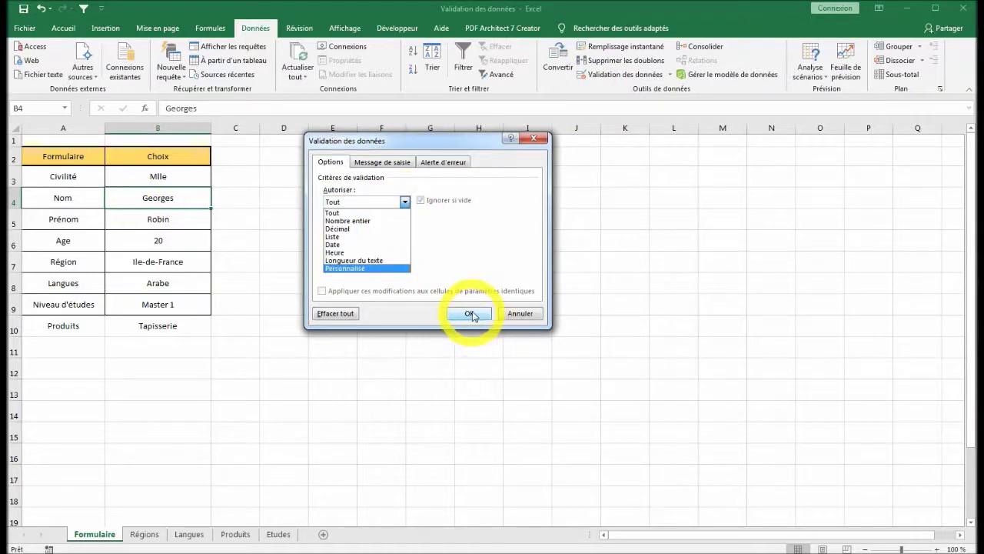
{"action": "left_click", "coordinate": [533, 139]}
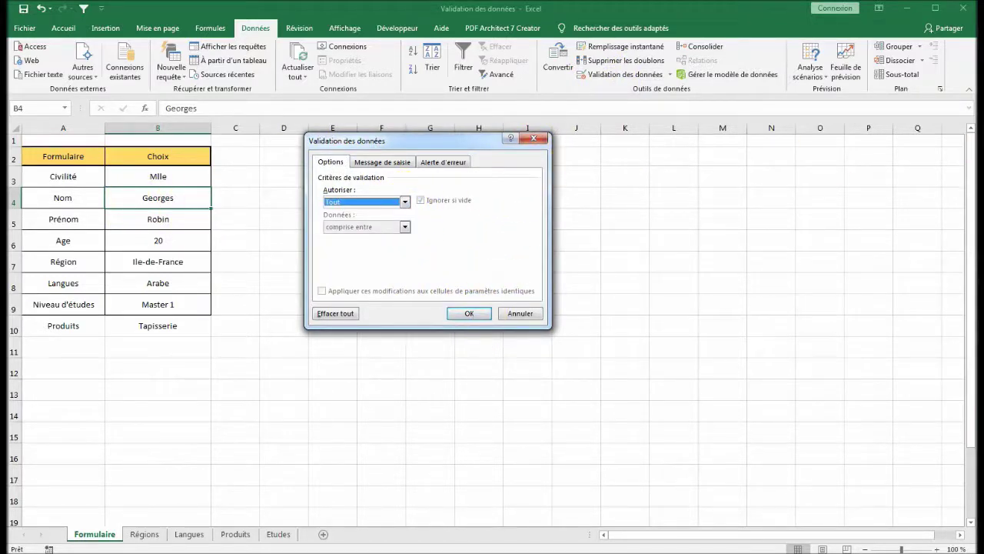
{"action": "left_click", "coordinate": [534, 139]}
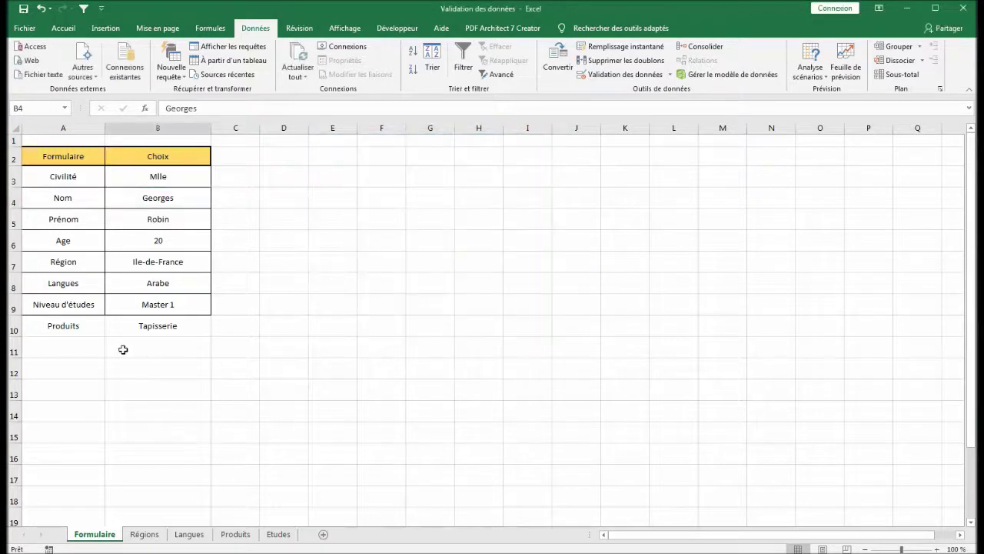
Keep Mlle as the civility in B3 and pick Franche-Comté as the region in B7.
{"action": "left_click", "coordinate": [182, 199]}
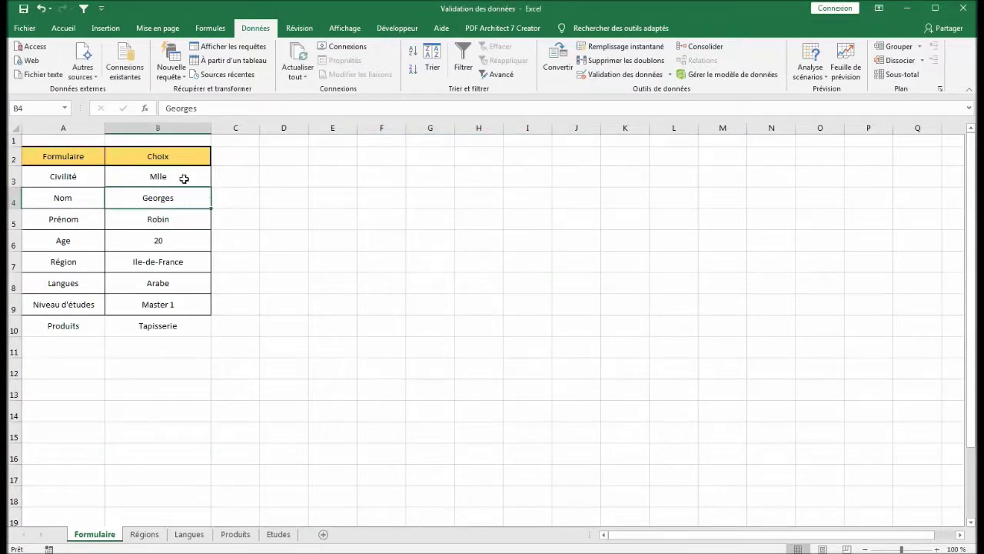
{"action": "left_click", "coordinate": [185, 178]}
{"action": "left_click", "coordinate": [216, 181]}
{"action": "left_click", "coordinate": [191, 209]}
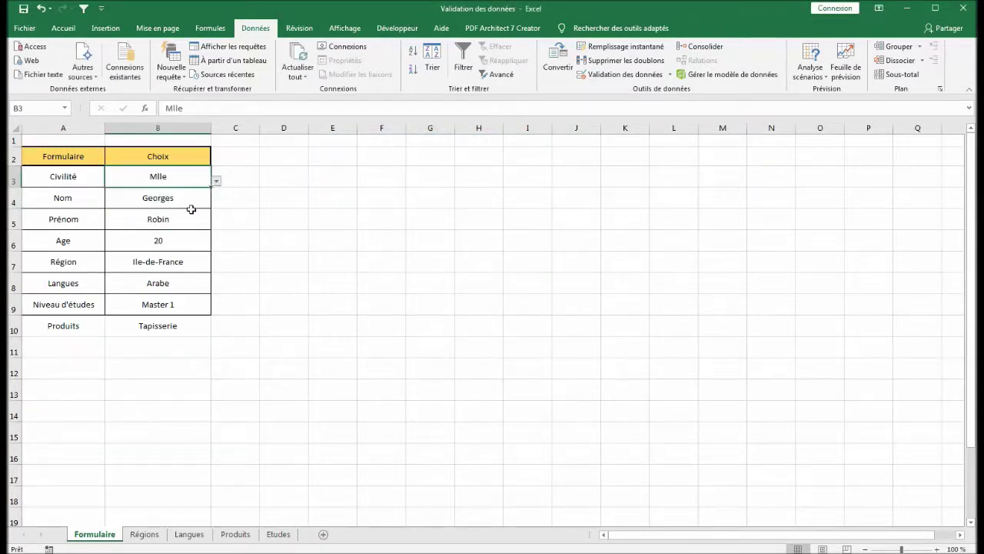
{"action": "left_click", "coordinate": [184, 261]}
{"action": "left_click", "coordinate": [216, 265]}
{"action": "left_click", "coordinate": [190, 301]}
Choose Bac + 2 as education level in B9 and Espagnol as language in B8.
{"action": "left_click", "coordinate": [198, 304]}
{"action": "left_click", "coordinate": [216, 310]}
{"action": "left_click", "coordinate": [204, 345]}
{"action": "left_click", "coordinate": [193, 285]}
{"action": "left_click", "coordinate": [217, 287]}
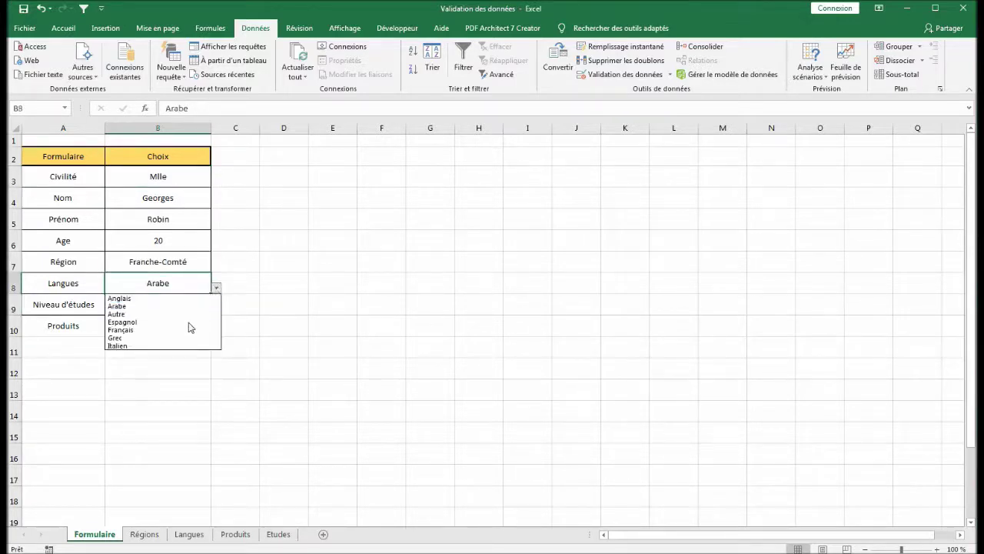
{"action": "left_click", "coordinate": [191, 321]}
Pick Thermostat as the product in B10 from its dropdown list.
{"action": "left_click", "coordinate": [199, 326]}
{"action": "left_click", "coordinate": [216, 330]}
{"action": "left_click", "coordinate": [187, 389]}
{"action": "left_click", "coordinate": [326, 383]}
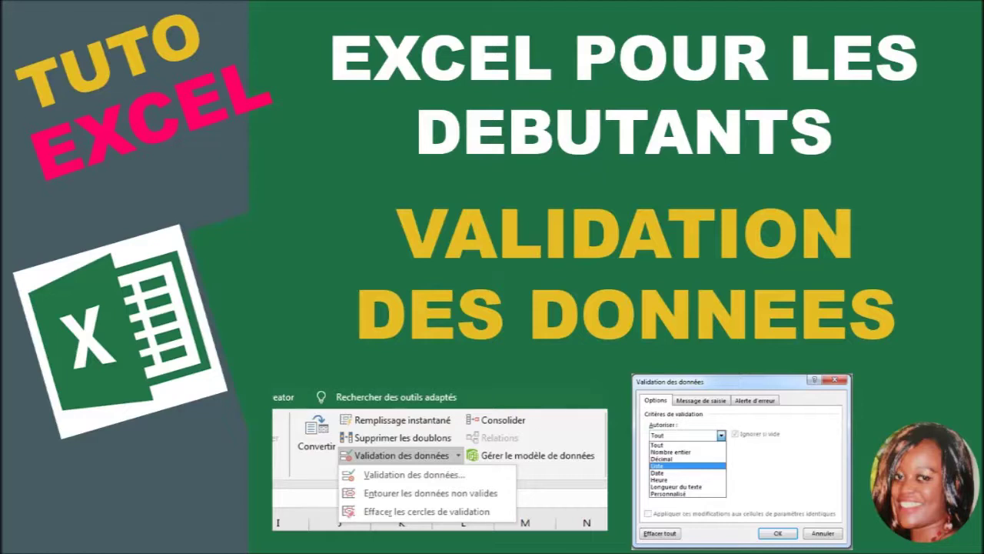
Select the empty Choix cells B3 through B9 on the Formulaire sheet.
{"action": "left_click_drag", "start_coordinate": [158, 177], "coordinate": [159, 310]}
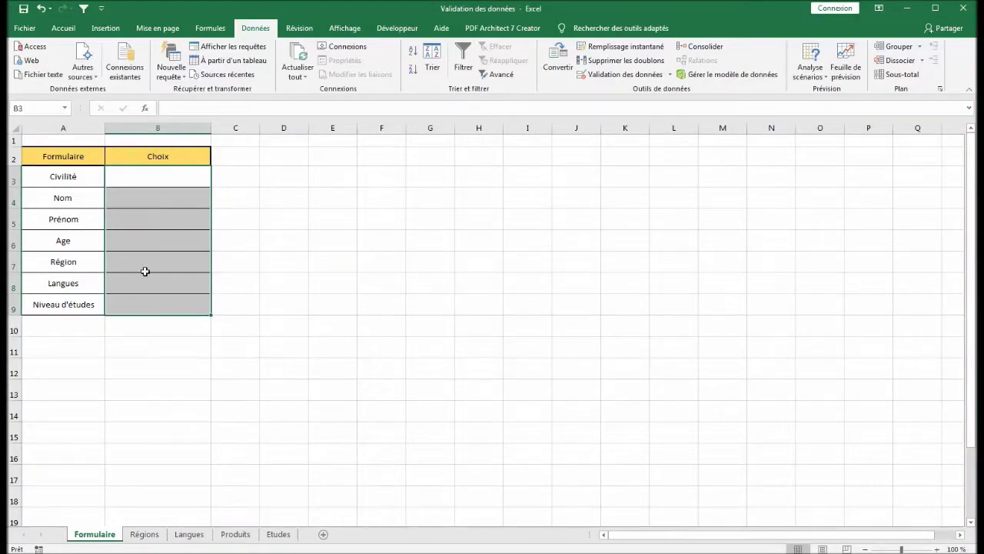
Select B4, switch the ribbon to Accueil, then view the Régions list sheet.
{"action": "left_click", "coordinate": [150, 201]}
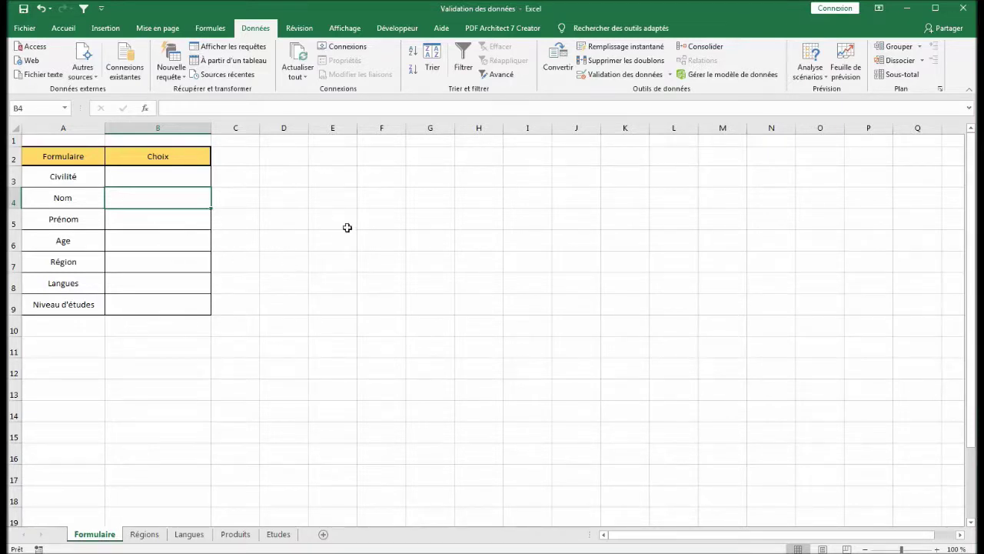
{"action": "left_click", "coordinate": [63, 28]}
{"action": "left_click", "coordinate": [478, 326]}
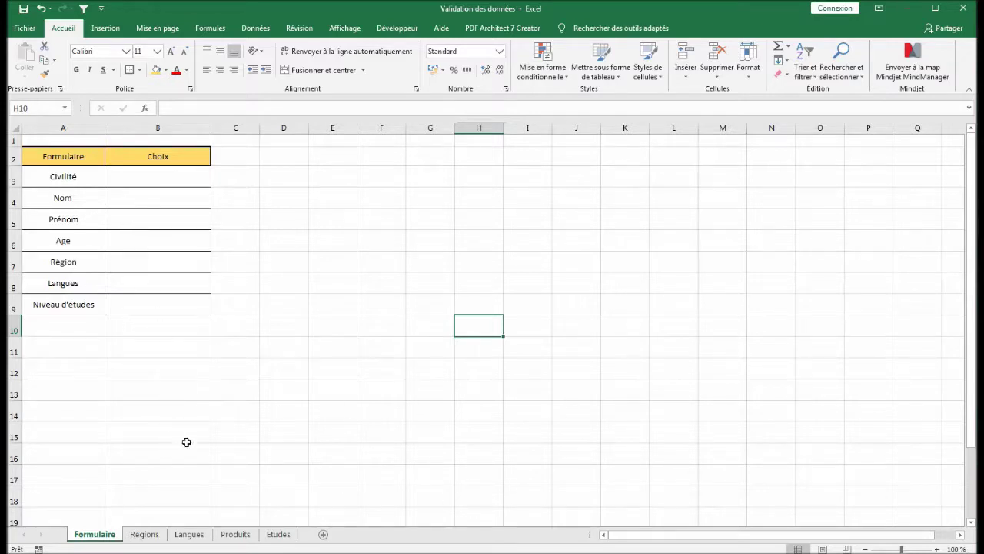
{"action": "left_click", "coordinate": [146, 536]}
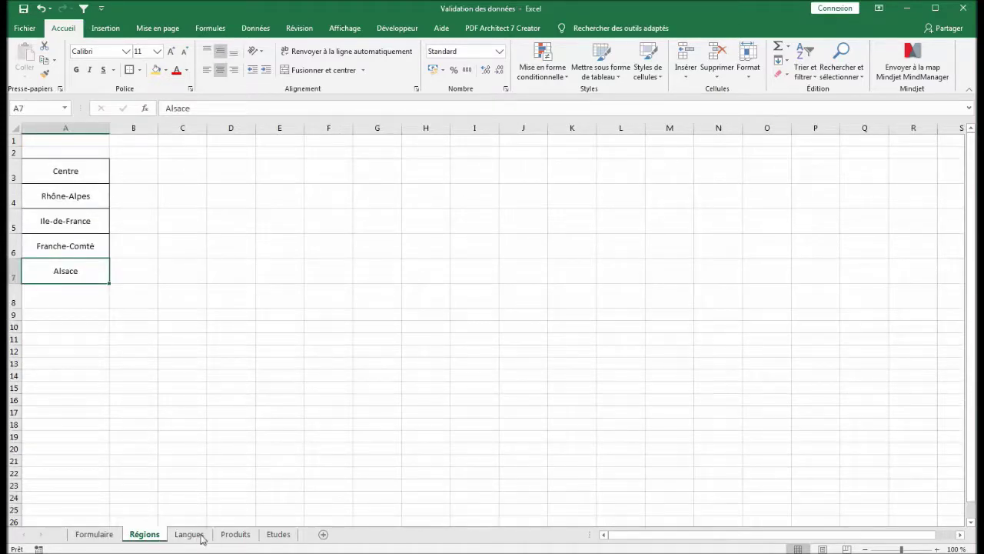
Review the Langues, Produits and Etudes list sheets, then select B3:B9 on Formulaire.
{"action": "left_click", "coordinate": [191, 537]}
{"action": "left_click", "coordinate": [278, 536]}
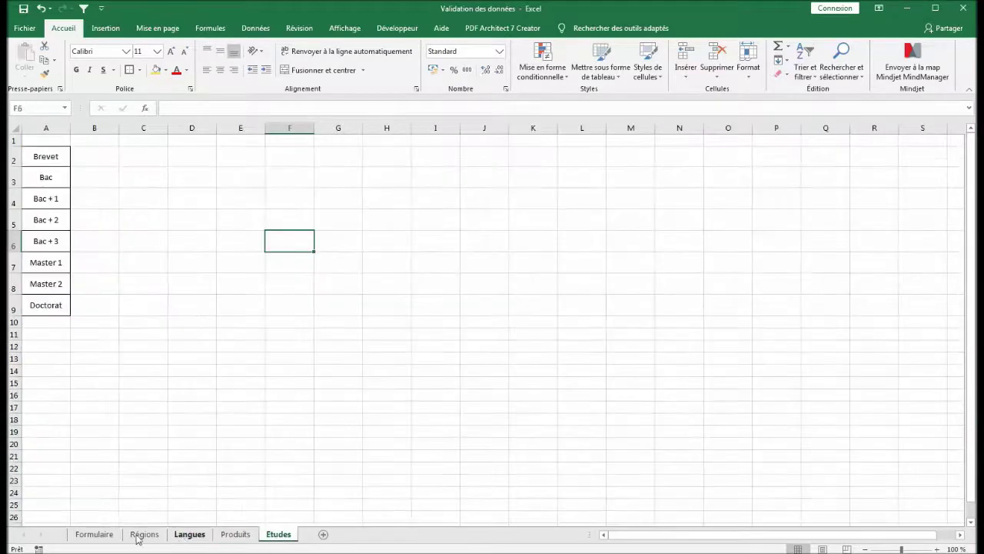
{"action": "left_click", "coordinate": [96, 534]}
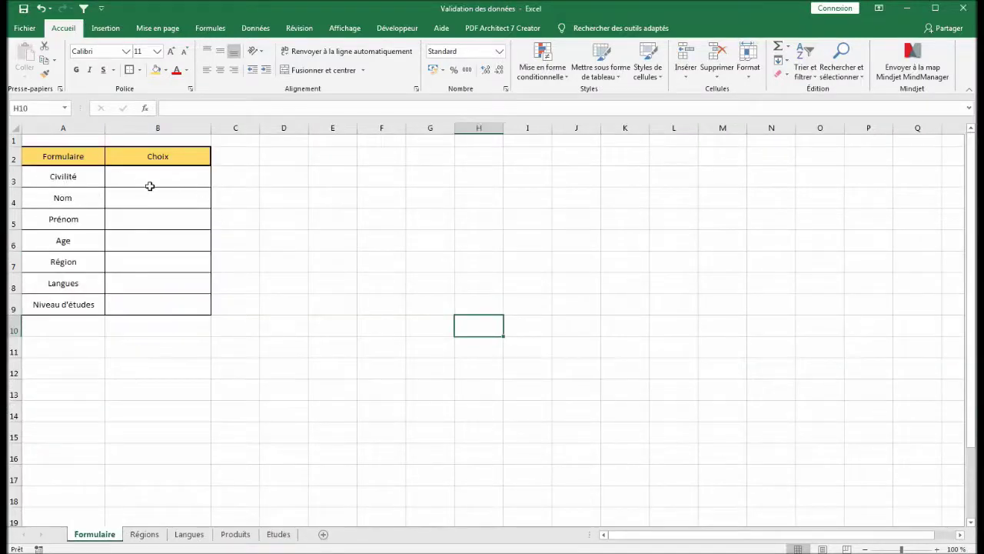
{"action": "left_click_drag", "start_coordinate": [153, 181], "coordinate": [169, 304]}
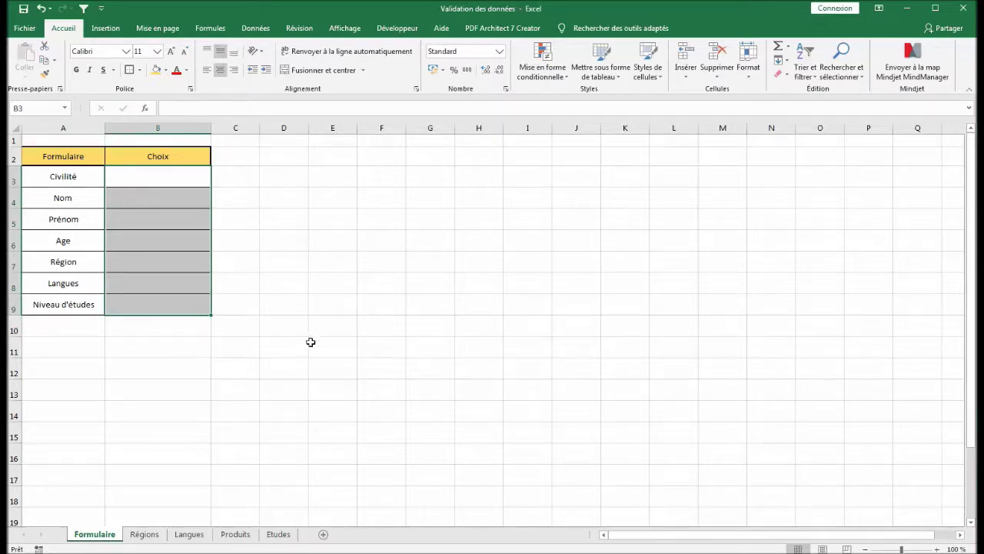
Open data validation for B3:B9, reposition the dialog, and browse the Autoriser list, keeping Tout.
{"action": "left_click", "coordinate": [256, 28]}
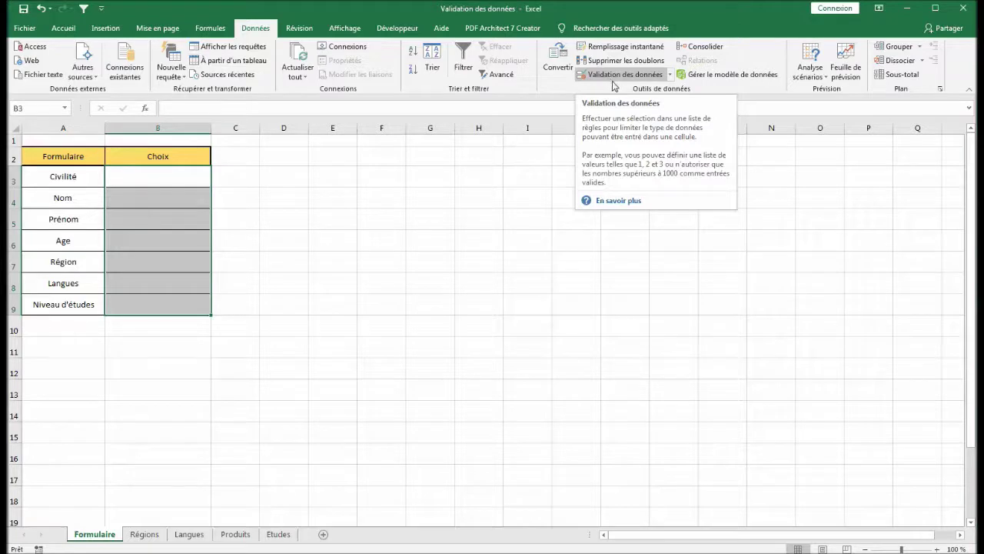
{"action": "left_click", "coordinate": [619, 75]}
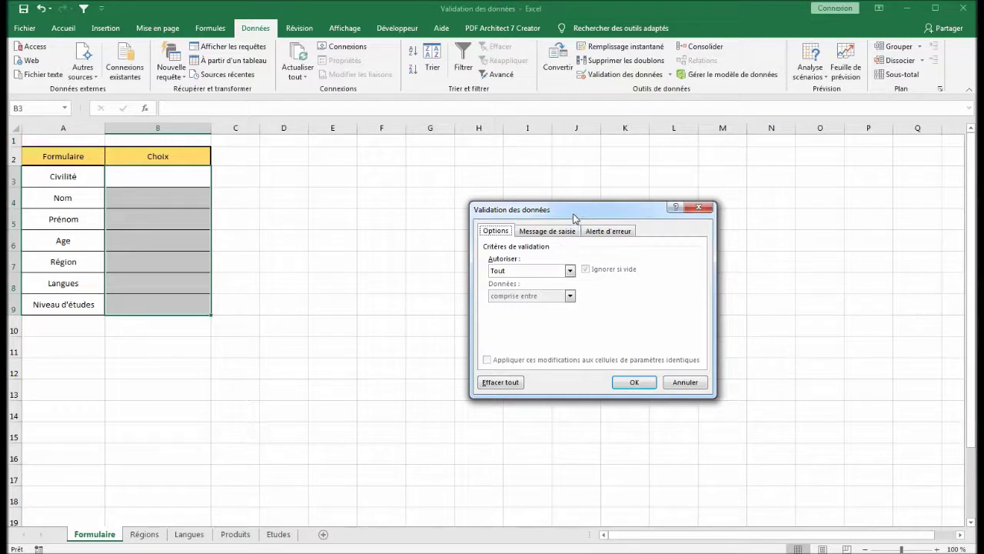
{"action": "left_click_drag", "start_coordinate": [582, 214], "coordinate": [418, 145]}
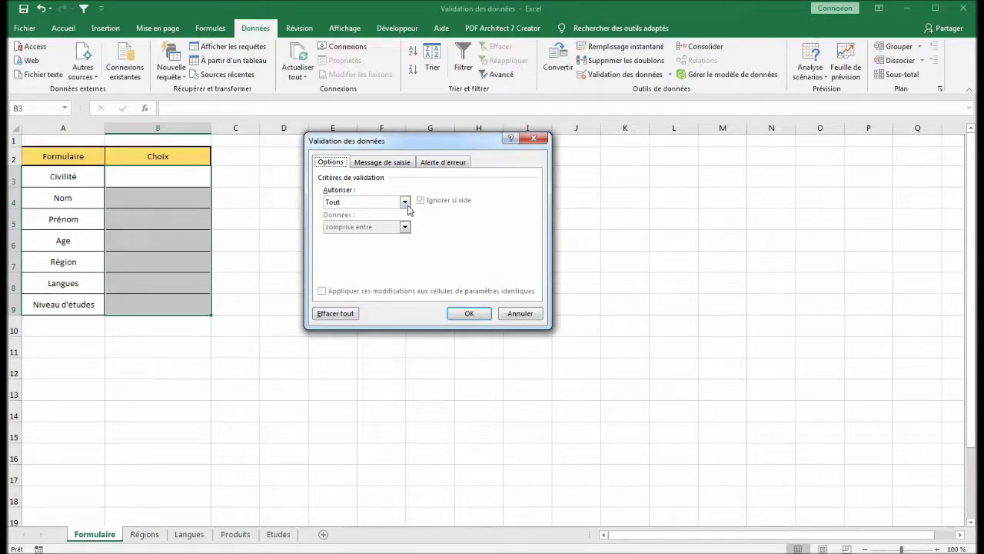
{"action": "left_click", "coordinate": [404, 202]}
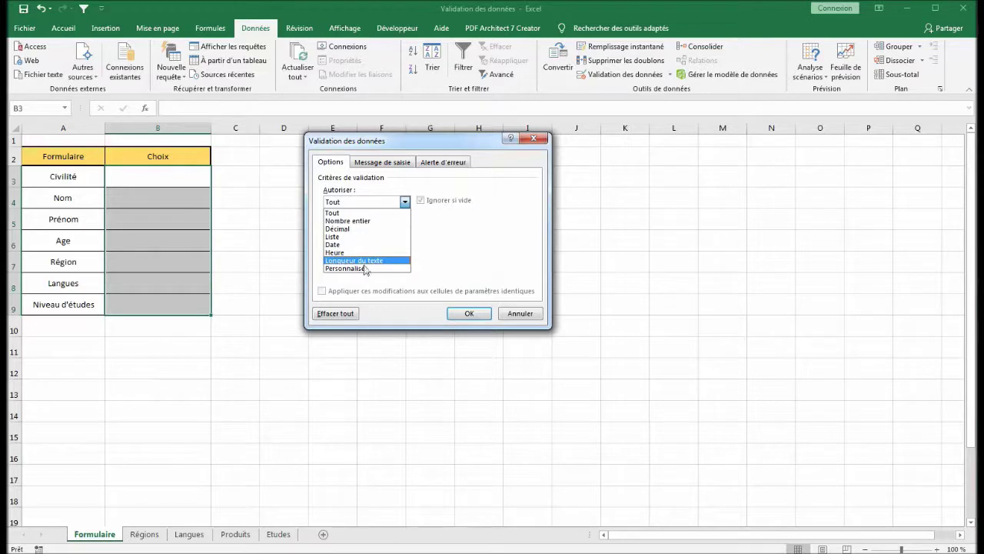
{"action": "left_click", "coordinate": [399, 171]}
Look over the Message de saisie and Alerte d'erreur tabs, close without applying, and select B3.
{"action": "left_click", "coordinate": [397, 163]}
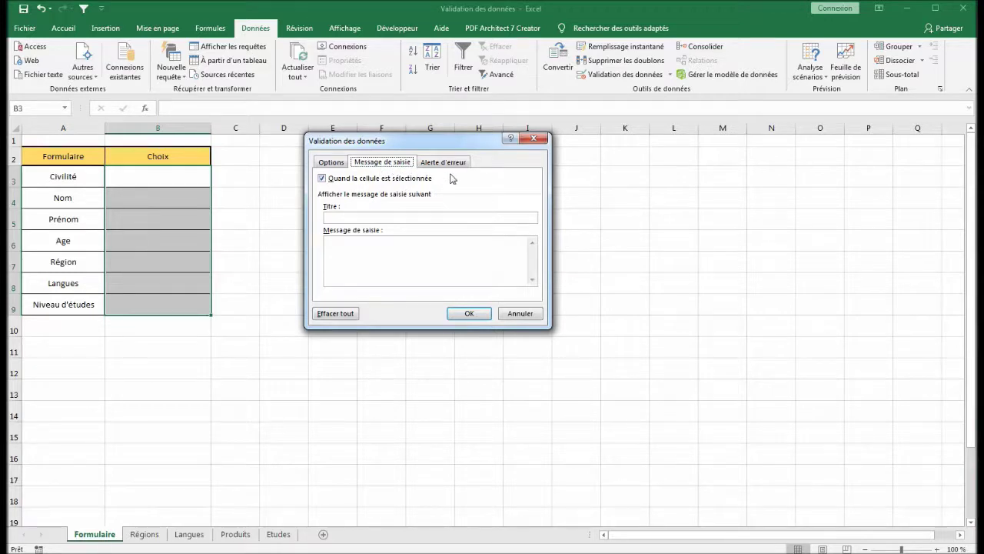
{"action": "left_click", "coordinate": [444, 162]}
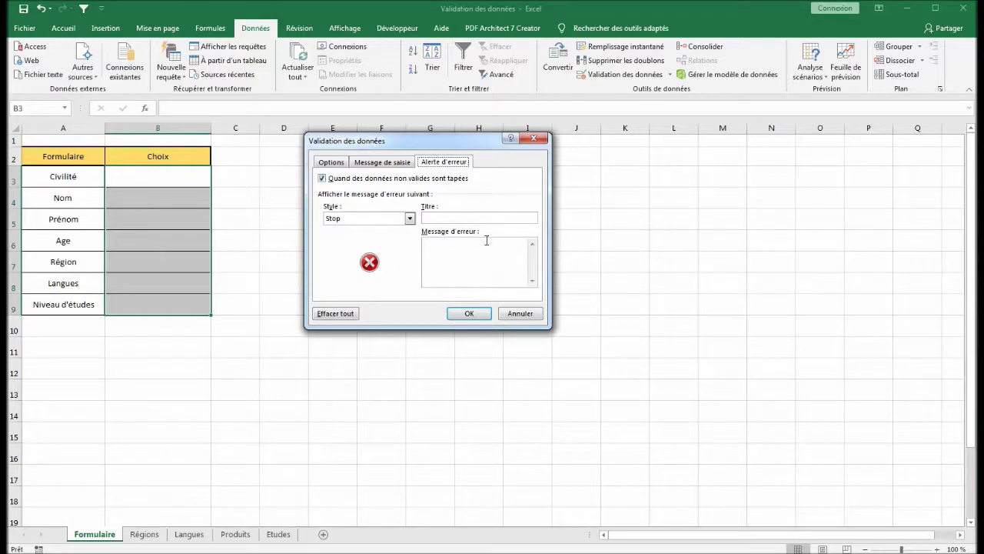
{"action": "left_click", "coordinate": [531, 139]}
{"action": "left_click", "coordinate": [528, 224]}
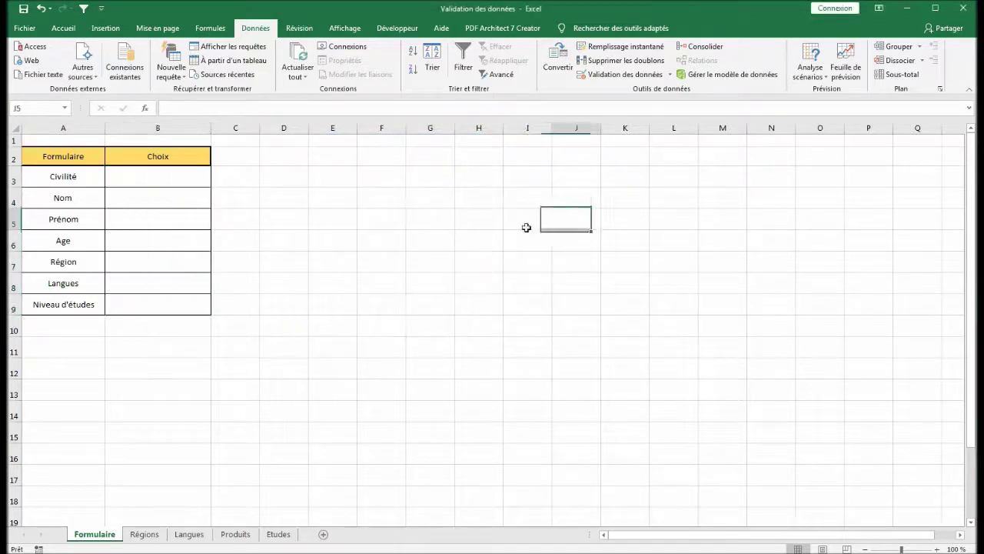
{"action": "left_click", "coordinate": [184, 190]}
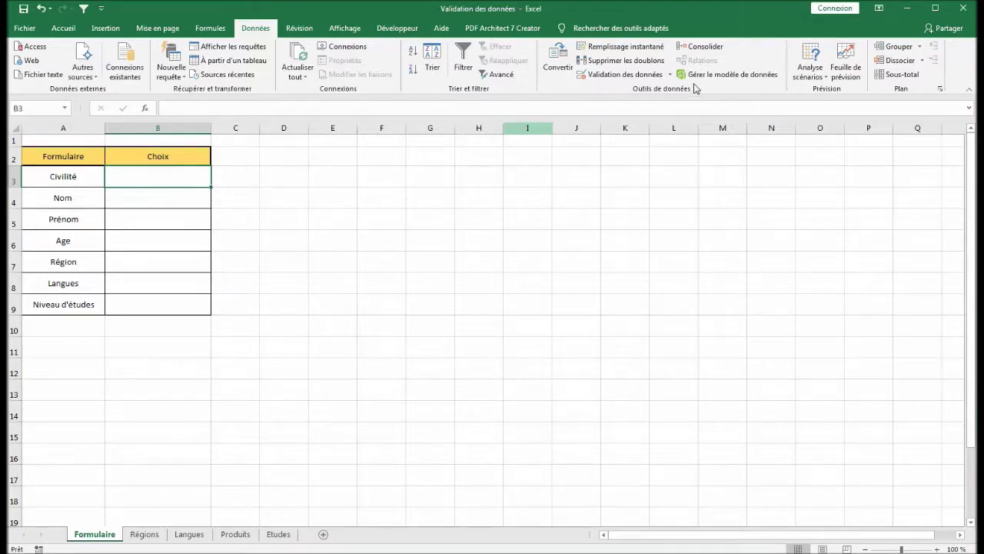
Set B3's validation to Liste with source M;Mlle;Mme and confirm it.
{"action": "left_click", "coordinate": [624, 75]}
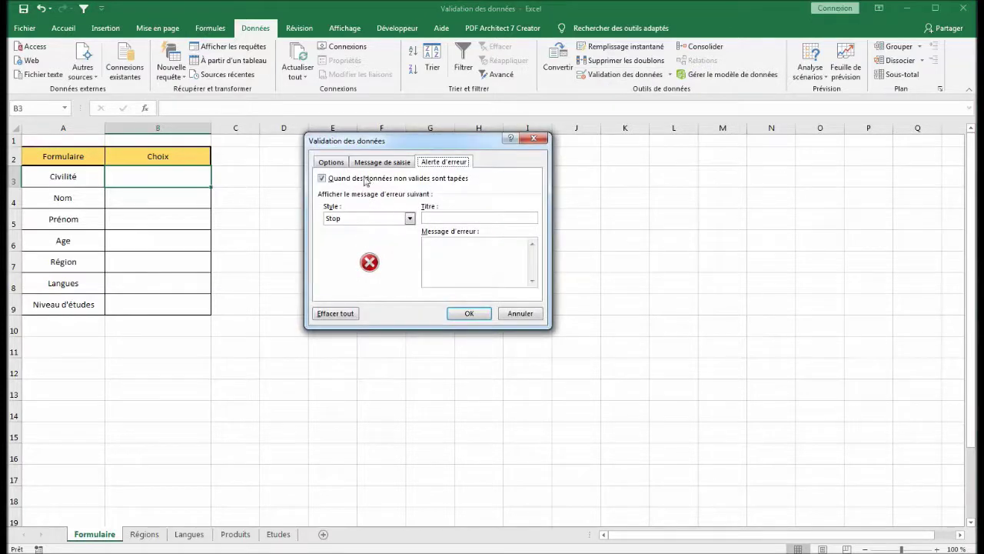
{"action": "left_click", "coordinate": [329, 162]}
{"action": "left_click", "coordinate": [405, 203]}
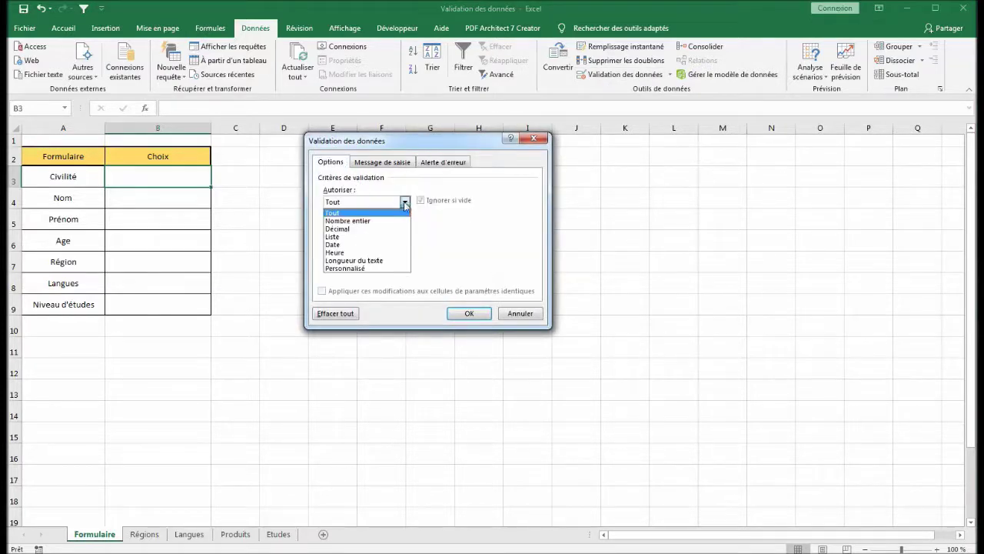
{"action": "left_click", "coordinate": [364, 239]}
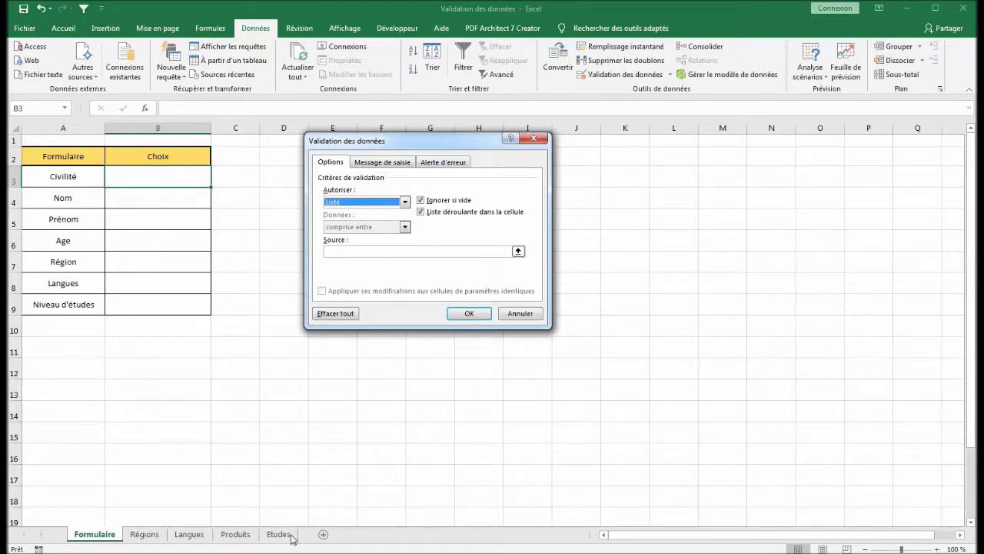
{"action": "left_click", "coordinate": [400, 251]}
{"action": "type", "text": "M;Mlle"}
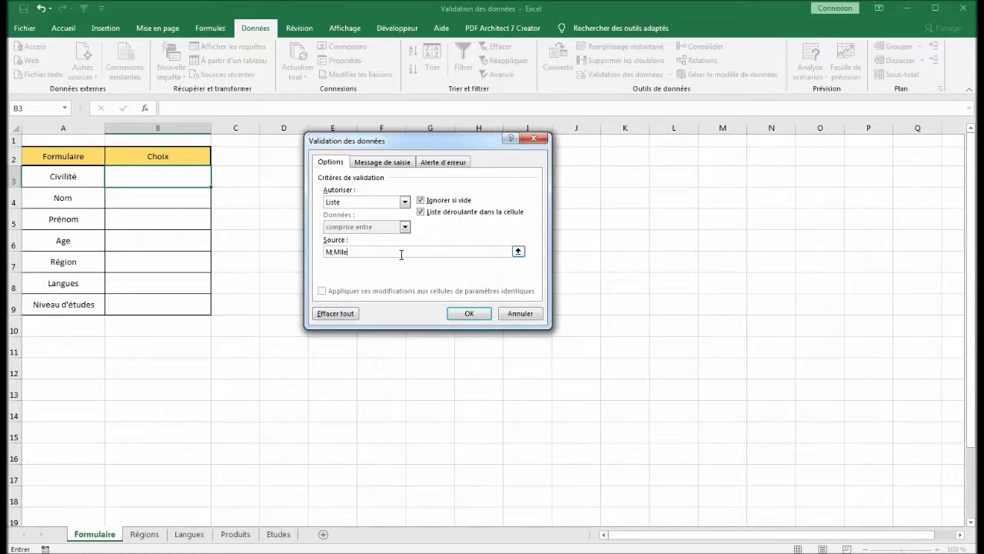
{"action": "type", "text": ";"}
{"action": "left_click", "coordinate": [468, 313]}
{"action": "left_click", "coordinate": [283, 219]}
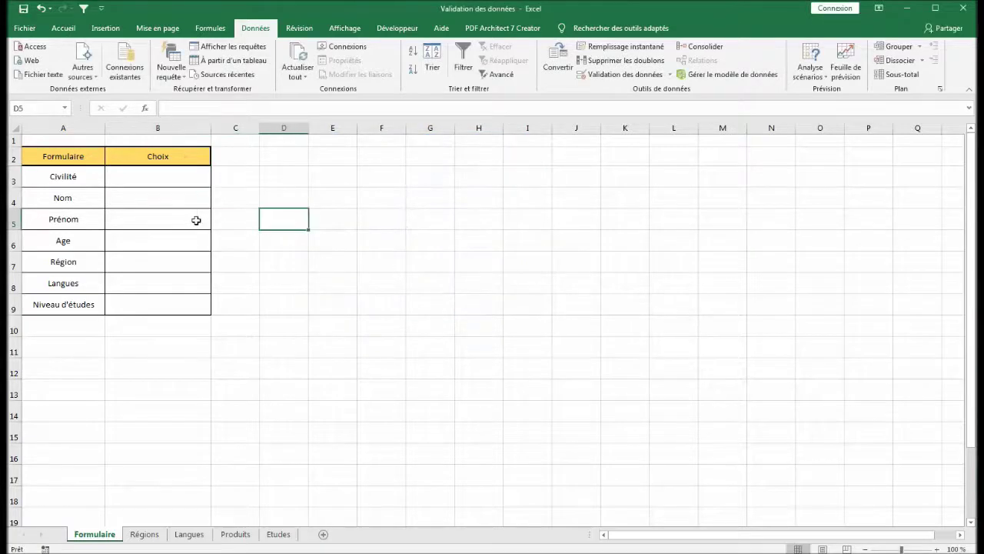
Pick Mlle from B3's civility dropdown, then clear the cell again.
{"action": "left_click", "coordinate": [167, 182]}
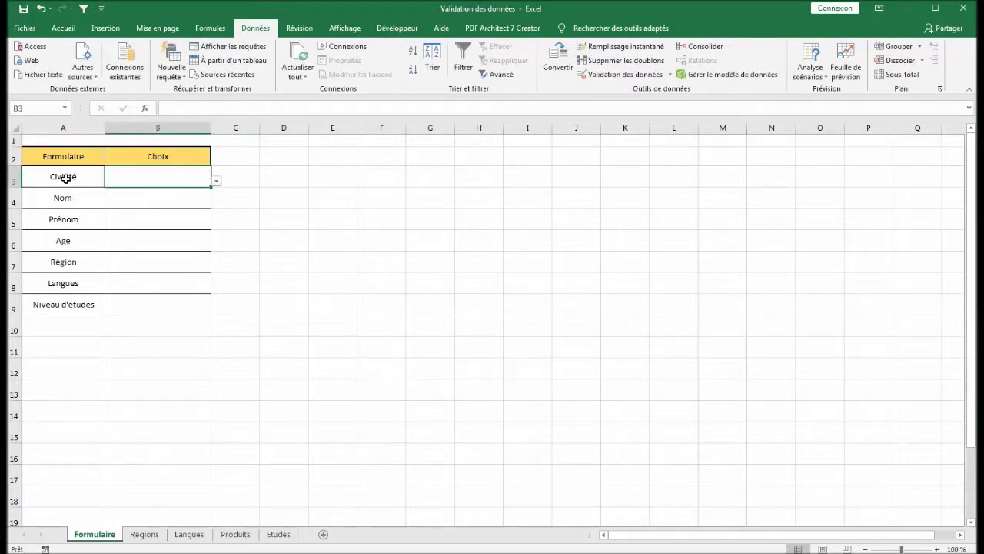
{"action": "left_click", "coordinate": [216, 183]}
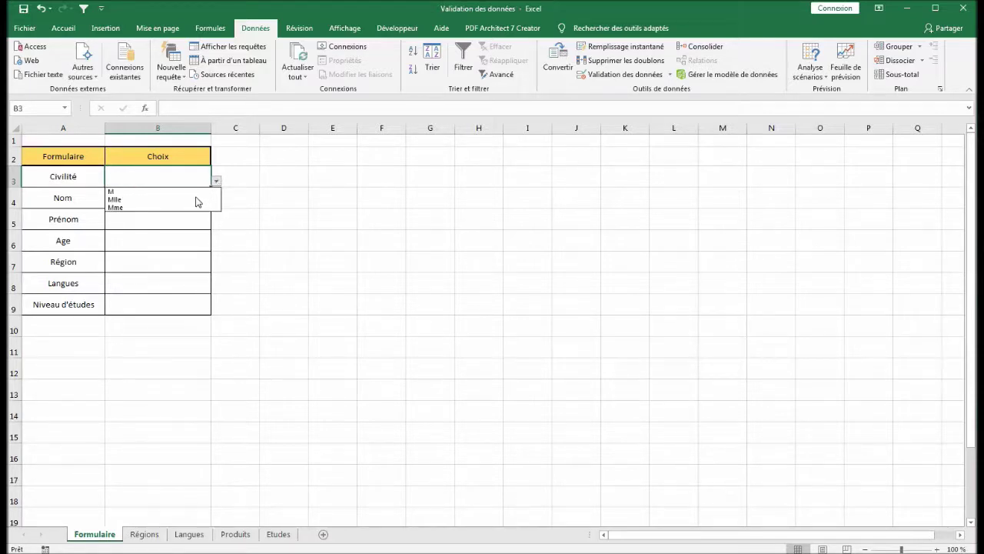
{"action": "left_click", "coordinate": [196, 200]}
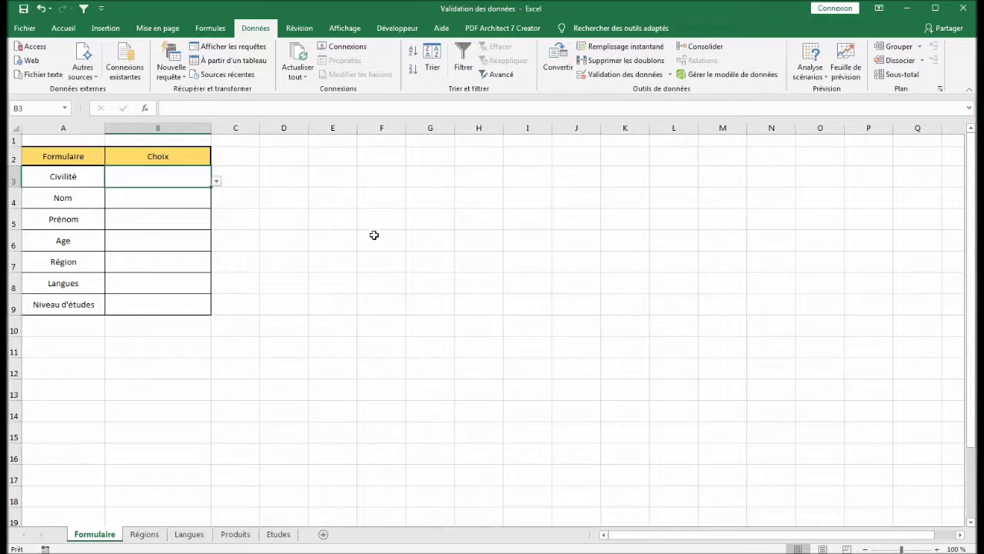
{"action": "left_click", "coordinate": [376, 234]}
{"action": "left_click", "coordinate": [167, 178]}
{"action": "key", "text": "BackSpace"}
{"action": "key", "text": "Return"}
Type Monsieur into B3 and dismiss the validation error that rejects it.
{"action": "left_click", "coordinate": [155, 176]}
{"action": "type", "text": "Monsieur"}
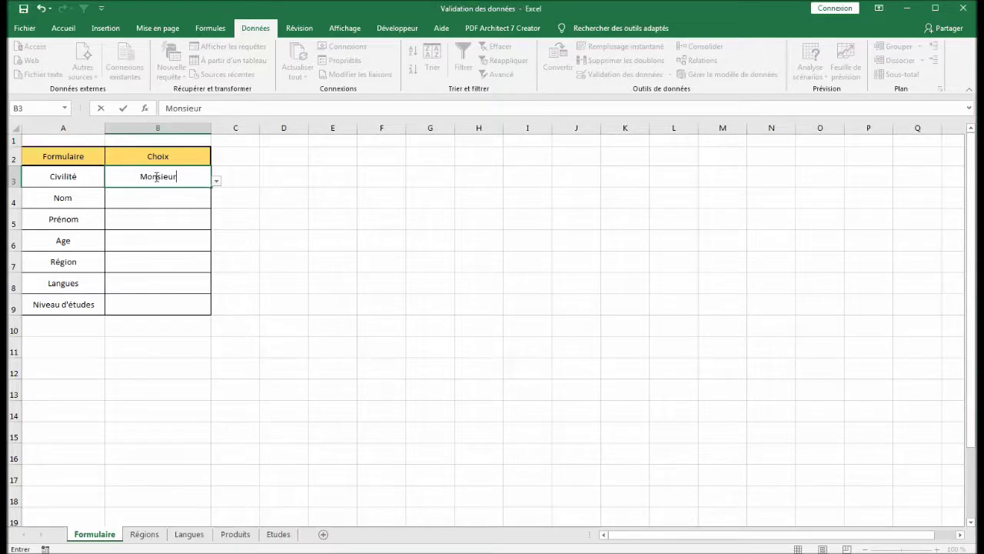
{"action": "key", "text": "Return"}
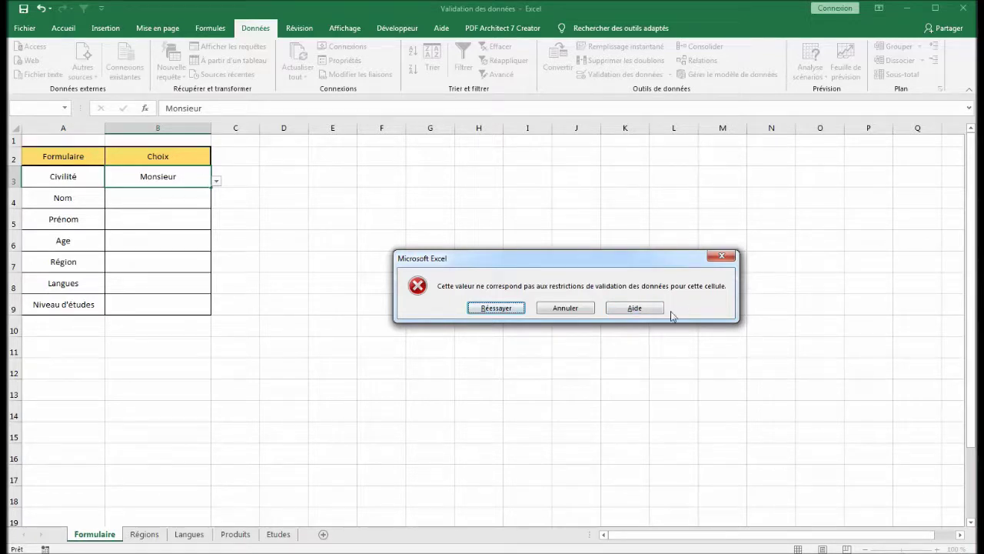
{"action": "left_click", "coordinate": [711, 259]}
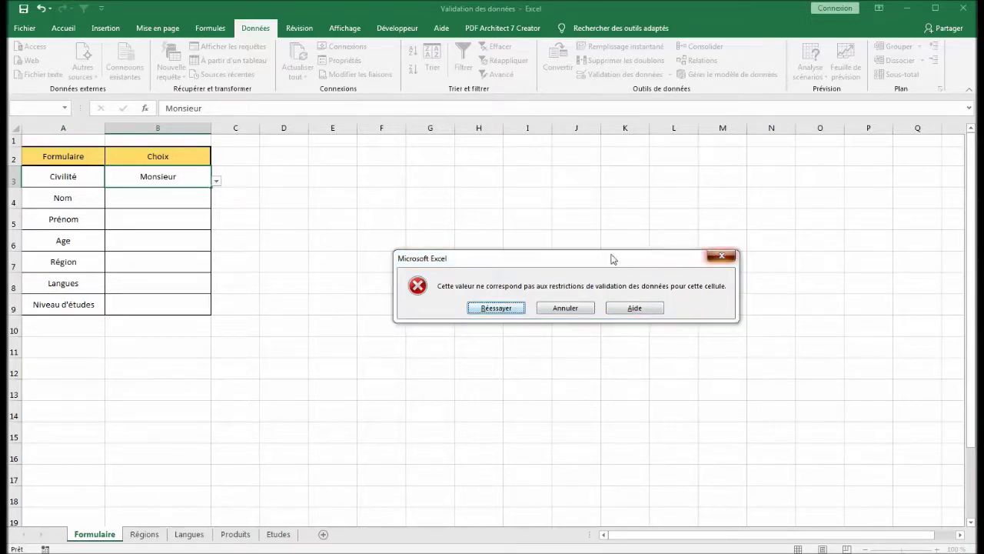
Choose Mlle again from B3's civility list and move on to the Nom cell B4.
{"action": "left_click", "coordinate": [215, 199]}
{"action": "left_click", "coordinate": [172, 178]}
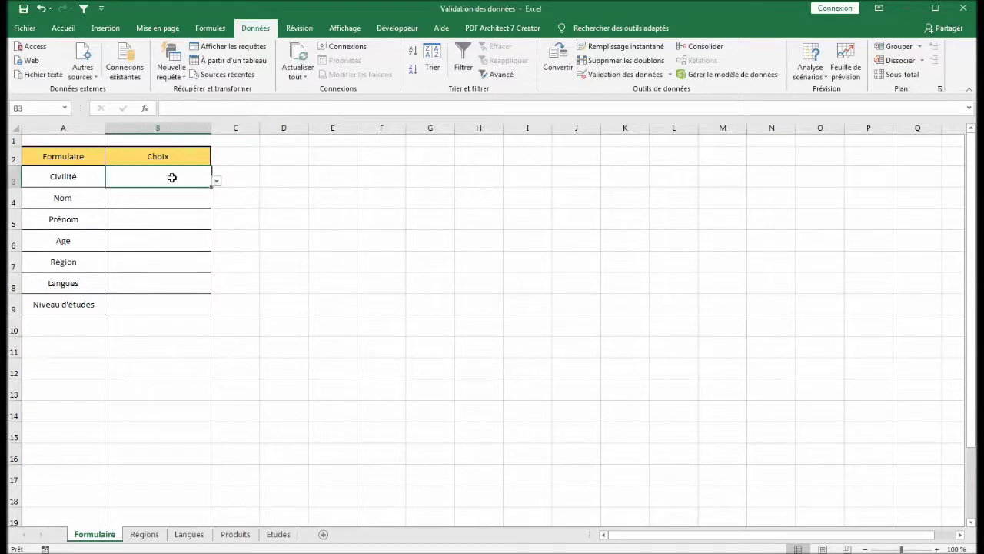
{"action": "left_click", "coordinate": [218, 181]}
{"action": "left_click", "coordinate": [170, 200]}
{"action": "left_click", "coordinate": [297, 220]}
{"action": "left_click", "coordinate": [189, 197]}
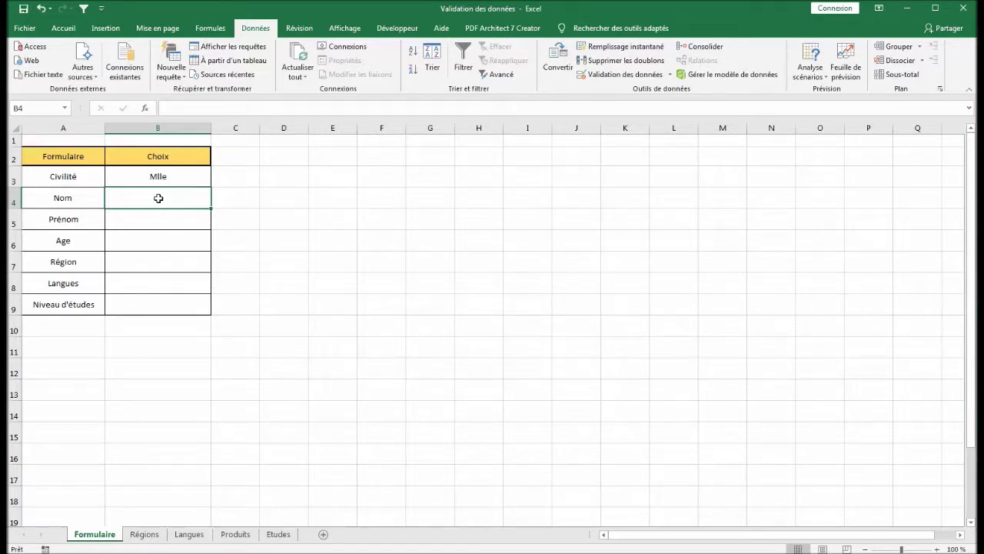
{"action": "left_click", "coordinate": [158, 176]}
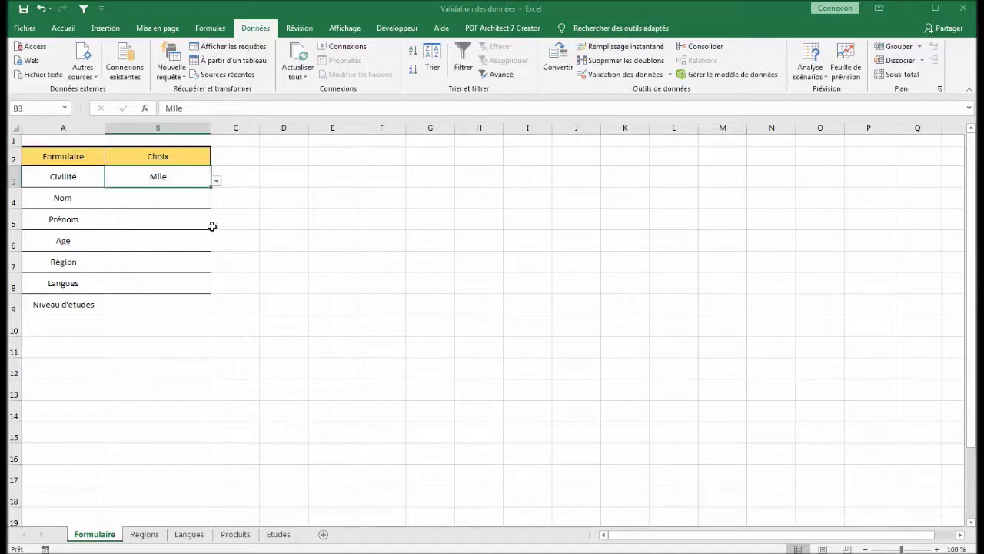
{"action": "left_click", "coordinate": [183, 203]}
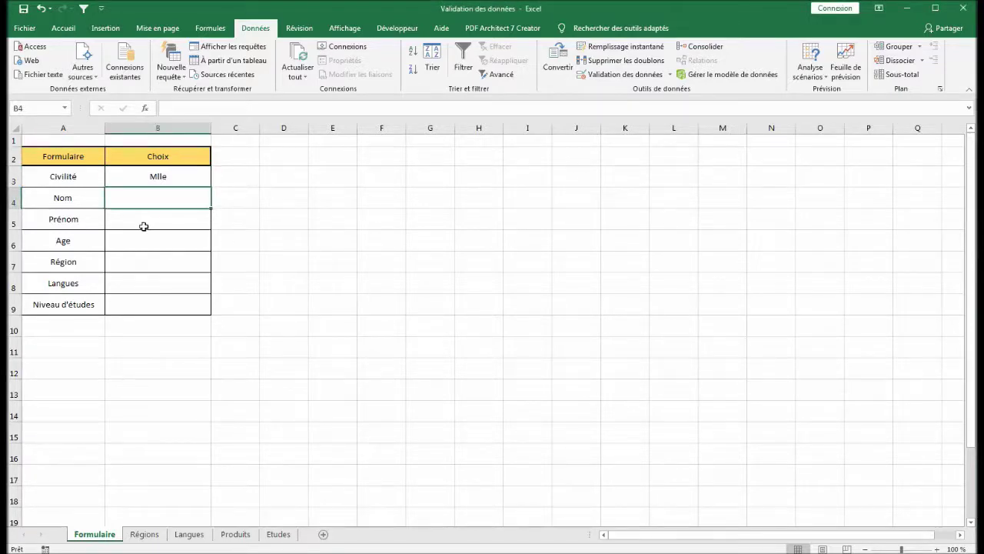
Select the Nom and Prénom cells B4:B5 and dismiss the prompt about extending validation.
{"action": "left_click_drag", "start_coordinate": [141, 202], "coordinate": [141, 219]}
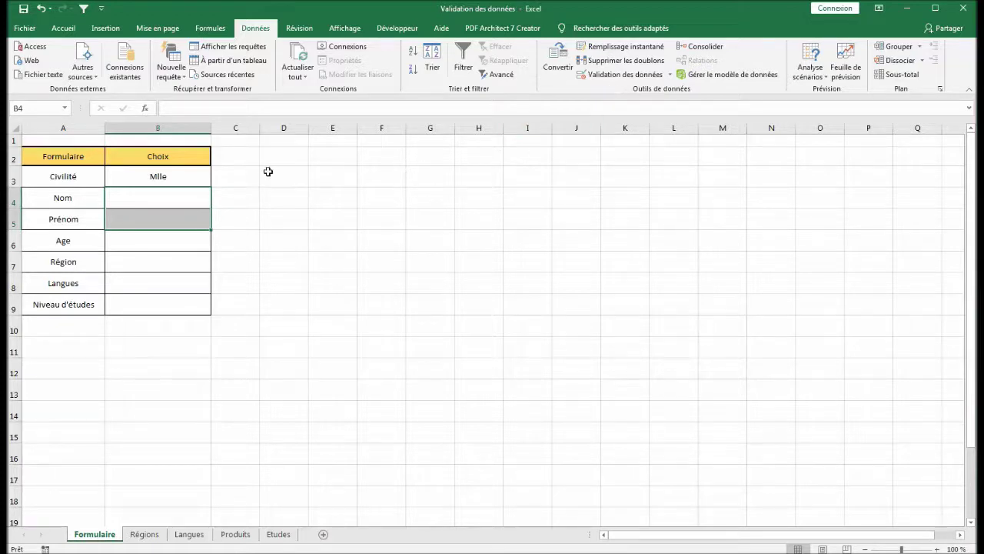
{"action": "left_click_drag", "start_coordinate": [162, 202], "coordinate": [159, 217]}
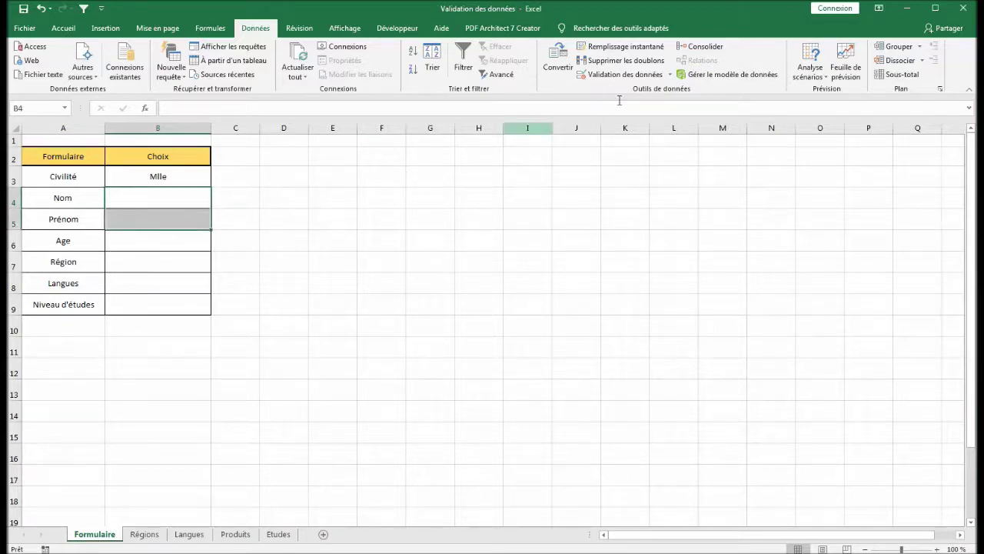
{"action": "left_click", "coordinate": [641, 77]}
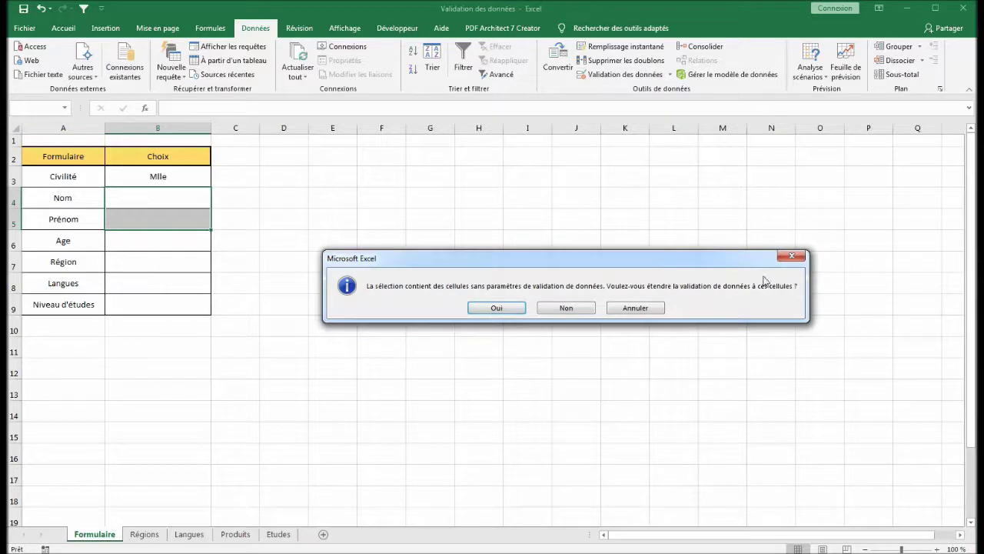
{"action": "left_click", "coordinate": [790, 258]}
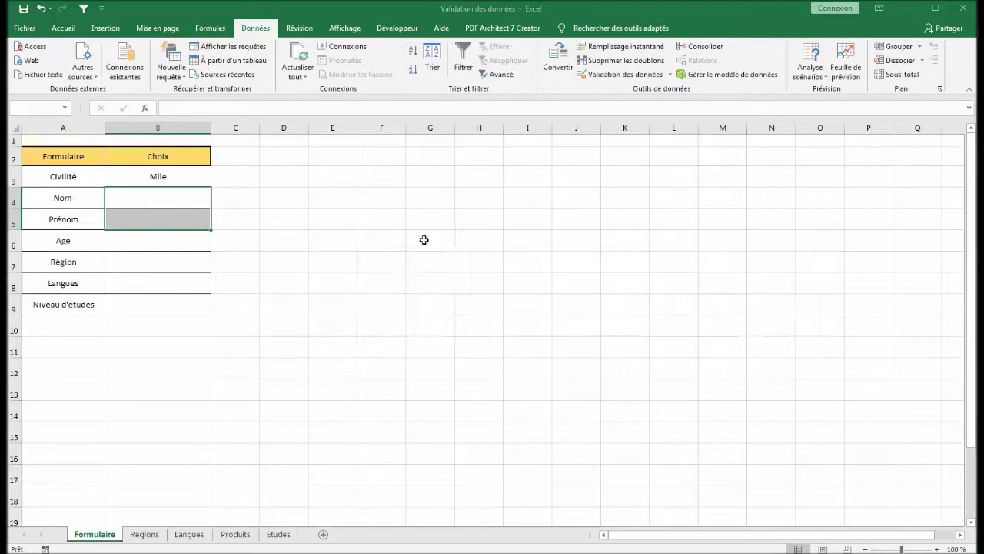
{"action": "left_click_drag", "start_coordinate": [131, 192], "coordinate": [142, 223]}
Set Autoriser to Tout for the Nom cell B4 to drop its length restriction.
{"action": "left_click", "coordinate": [149, 206]}
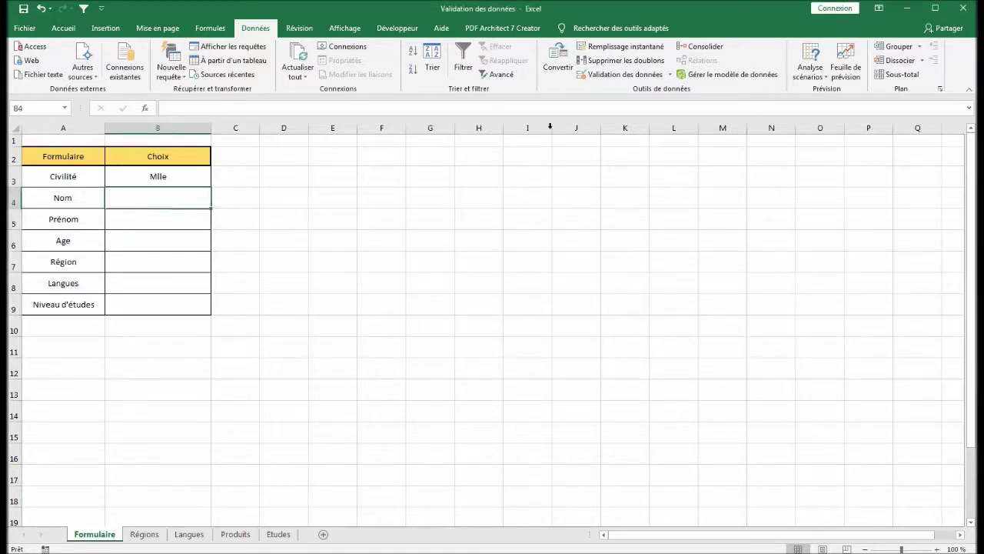
{"action": "left_click", "coordinate": [617, 77]}
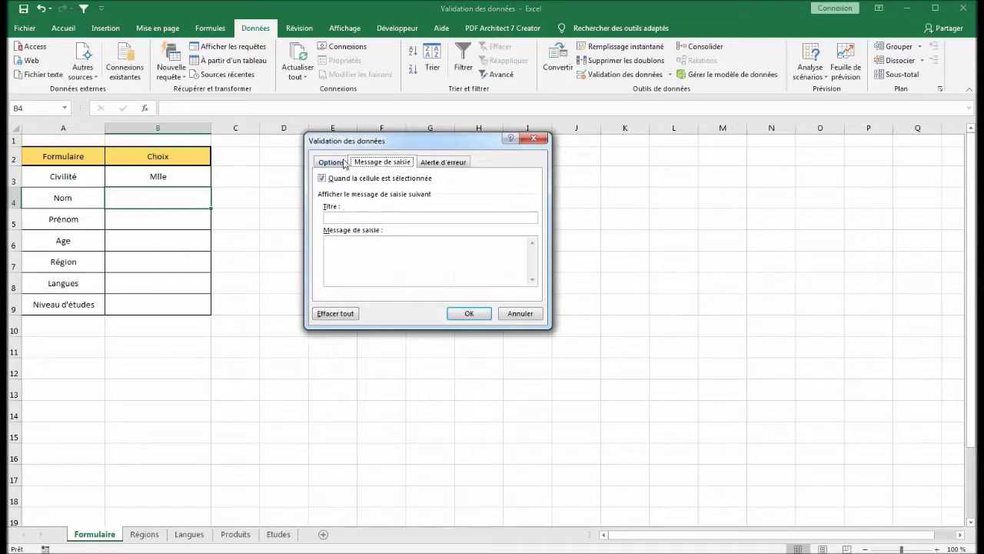
{"action": "left_click", "coordinate": [332, 162]}
{"action": "left_click", "coordinate": [404, 202]}
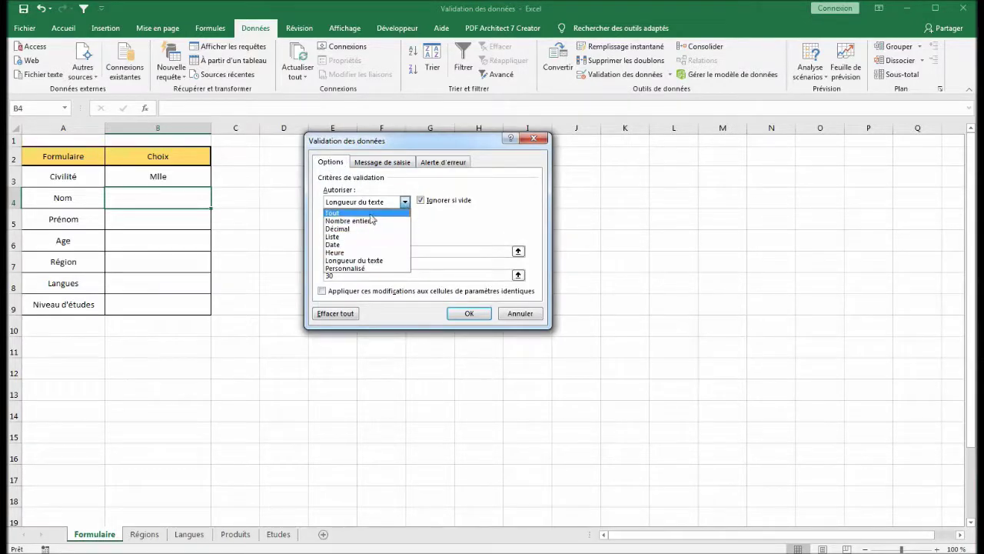
{"action": "left_click", "coordinate": [369, 216]}
{"action": "left_click", "coordinate": [468, 312]}
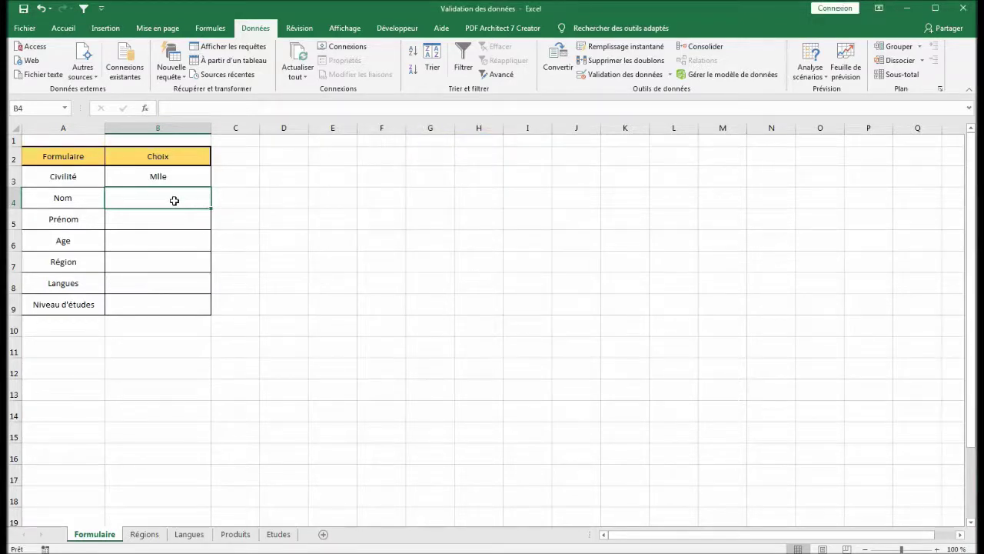
Type a surname into B4 and a first name into B5, correcting the autocomplete suggestion.
{"action": "type", "text": "Georges"}
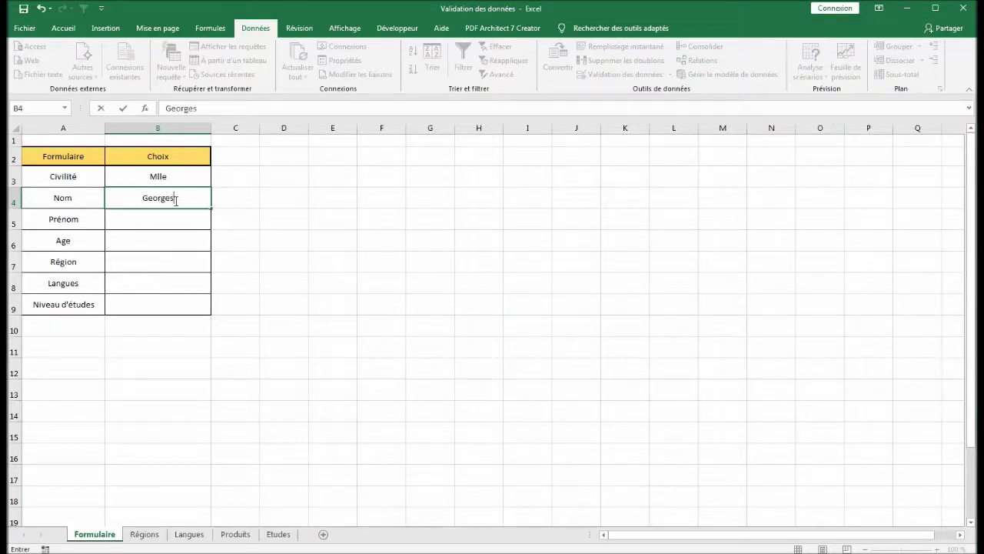
{"action": "key", "text": "Return"}
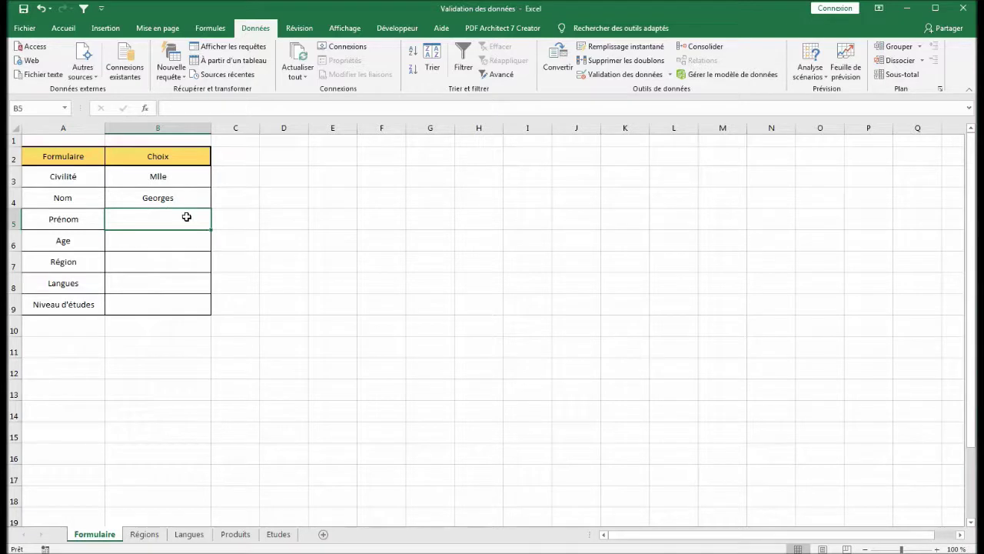
{"action": "type", "text": "M"}
{"action": "key", "text": "BackSpace"}
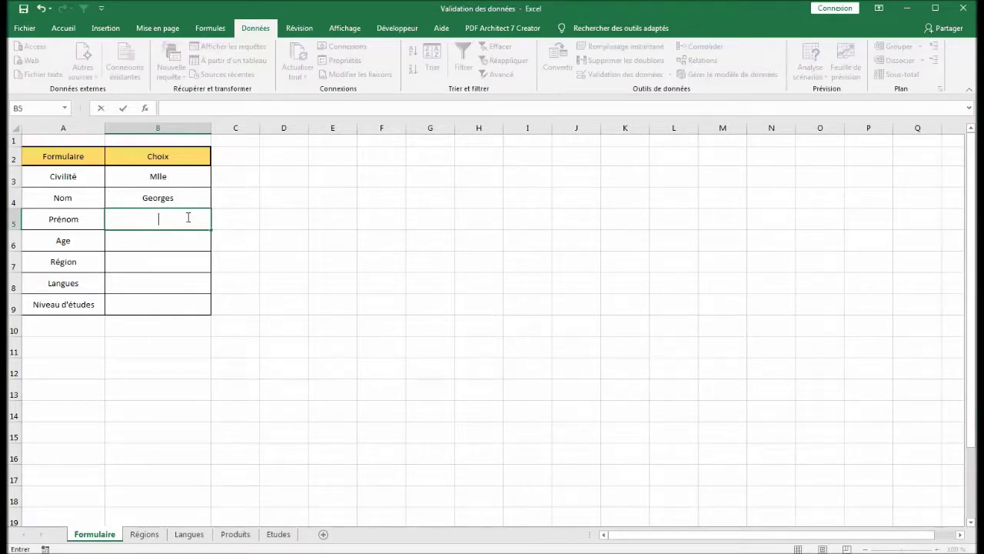
{"action": "type", "text": "obert"}
{"action": "key", "text": "BackSpace"}
{"action": "key", "text": "BackSpace"}
{"action": "key", "text": "BackSpace"}
{"action": "type", "text": "in"}
{"action": "left_click", "coordinate": [185, 243]}
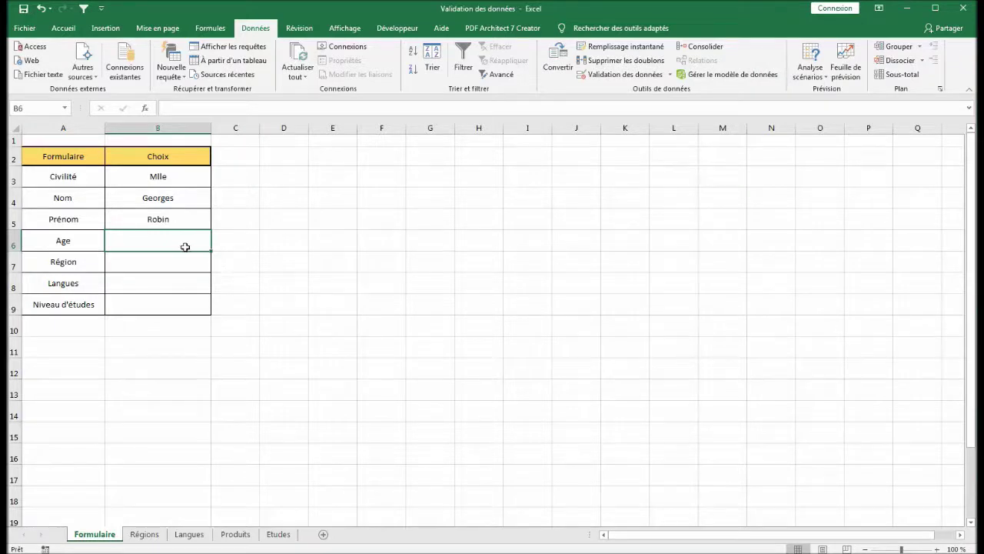
Restrict the Age cell B6 to decimal values greater than or equal to a minimum.
{"action": "left_click", "coordinate": [606, 77]}
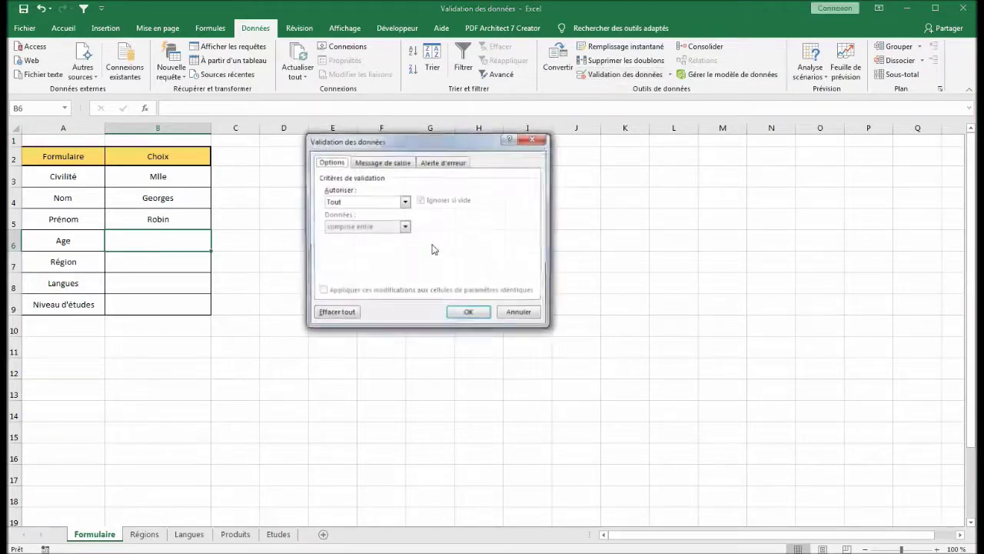
{"action": "left_click", "coordinate": [405, 203]}
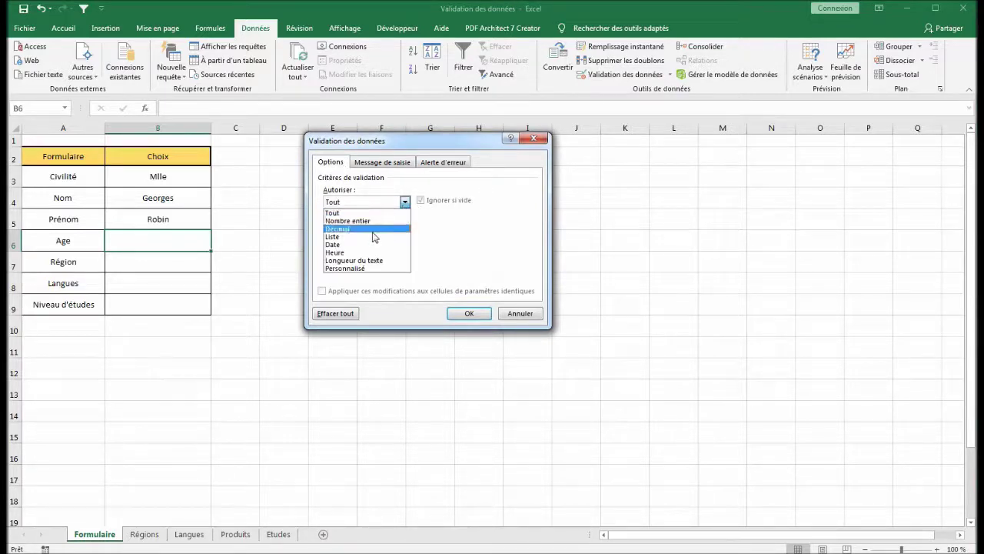
{"action": "left_click", "coordinate": [369, 229]}
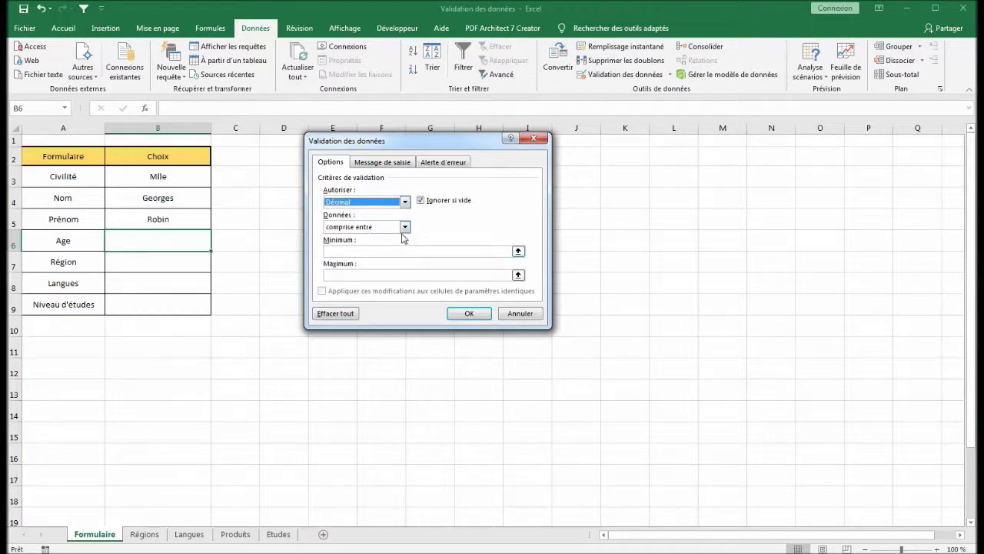
{"action": "left_click", "coordinate": [405, 227]}
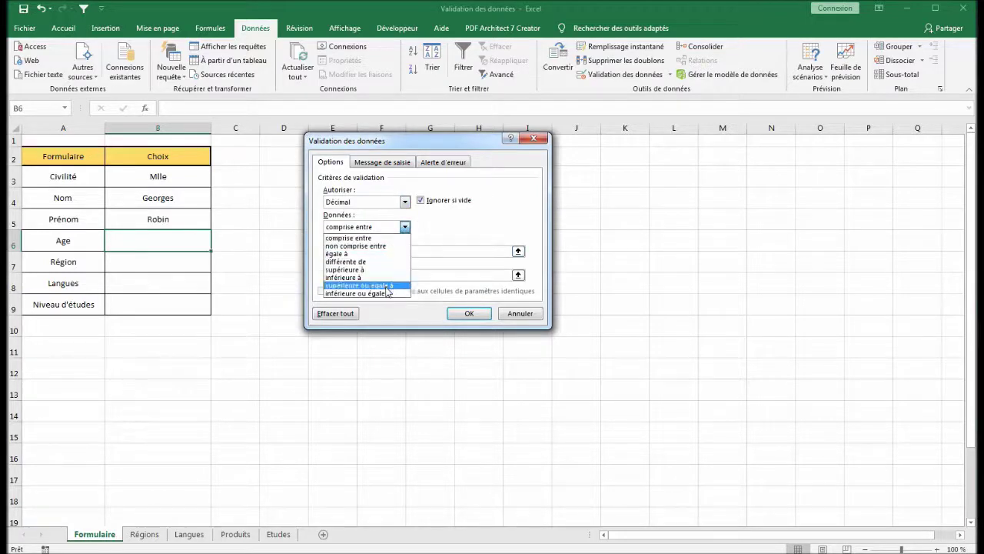
{"action": "left_click", "coordinate": [396, 282]}
{"action": "left_click", "coordinate": [359, 254]}
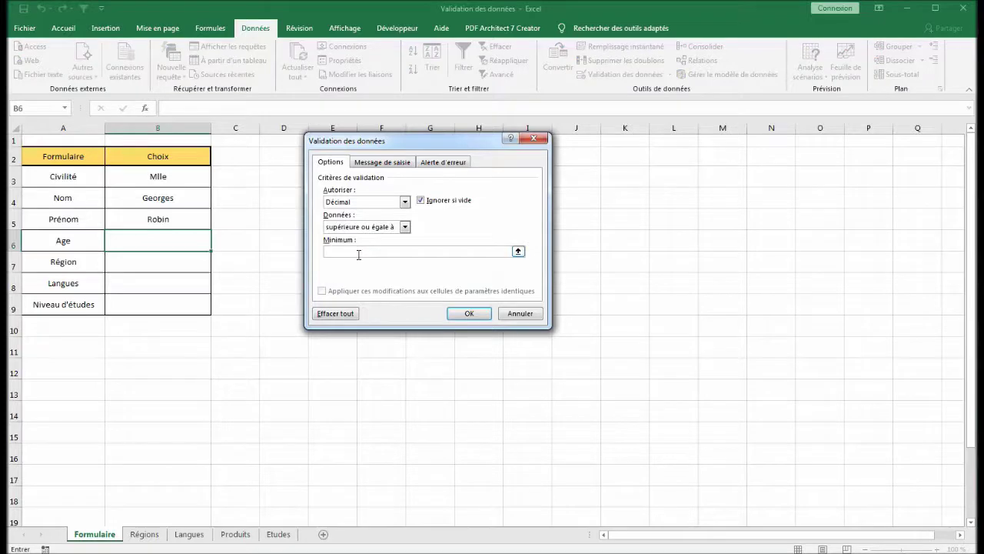
{"action": "type", "text": "18"}
{"action": "left_click", "coordinate": [468, 313]}
{"action": "left_click", "coordinate": [323, 290]}
Test B6 with 15, which is rejected, then enter 20 as the age.
{"action": "left_click", "coordinate": [186, 239]}
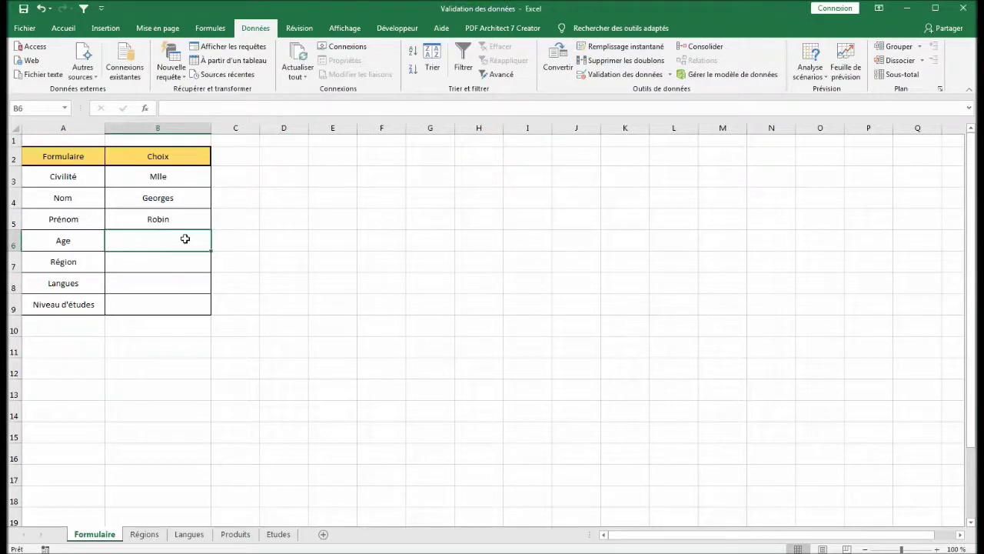
{"action": "type", "text": "15"}
{"action": "key", "text": "Return"}
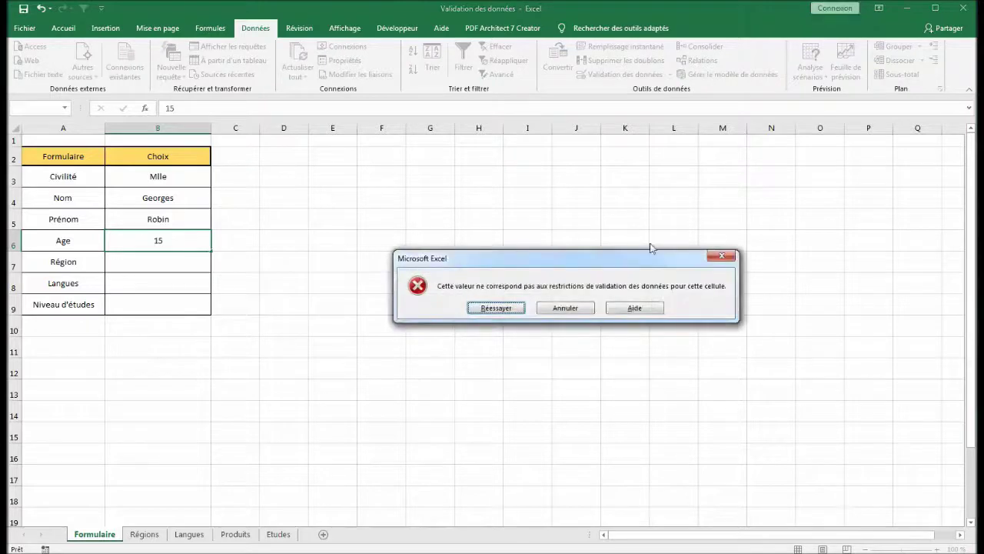
{"action": "left_click", "coordinate": [722, 258]}
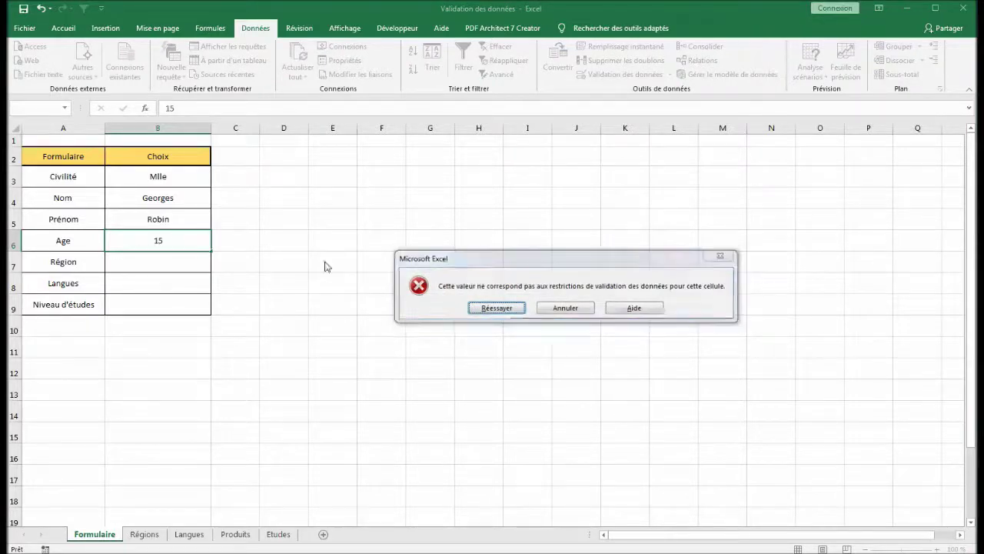
{"action": "type", "text": "20"}
{"action": "key", "text": "Return"}
{"action": "left_click", "coordinate": [167, 240]}
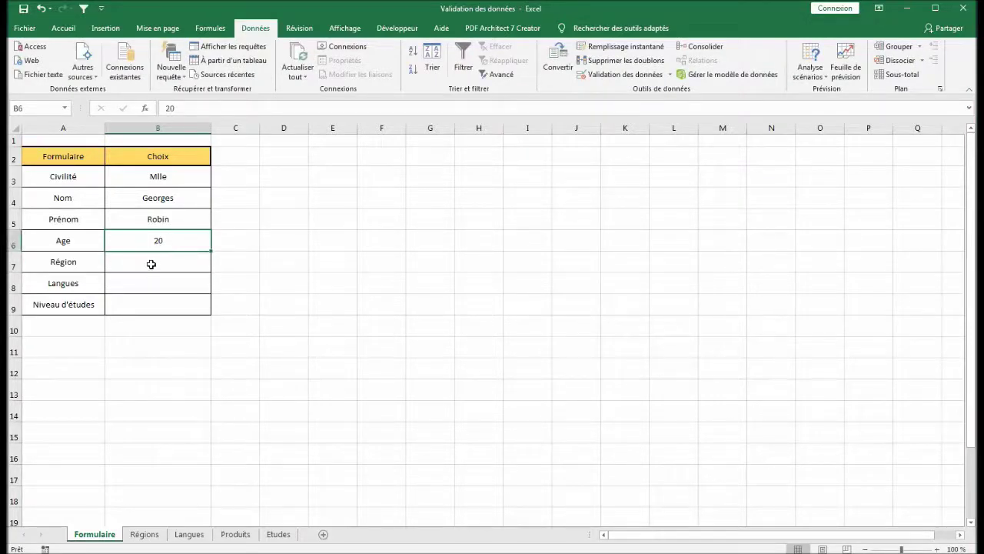
{"action": "left_click", "coordinate": [152, 263]}
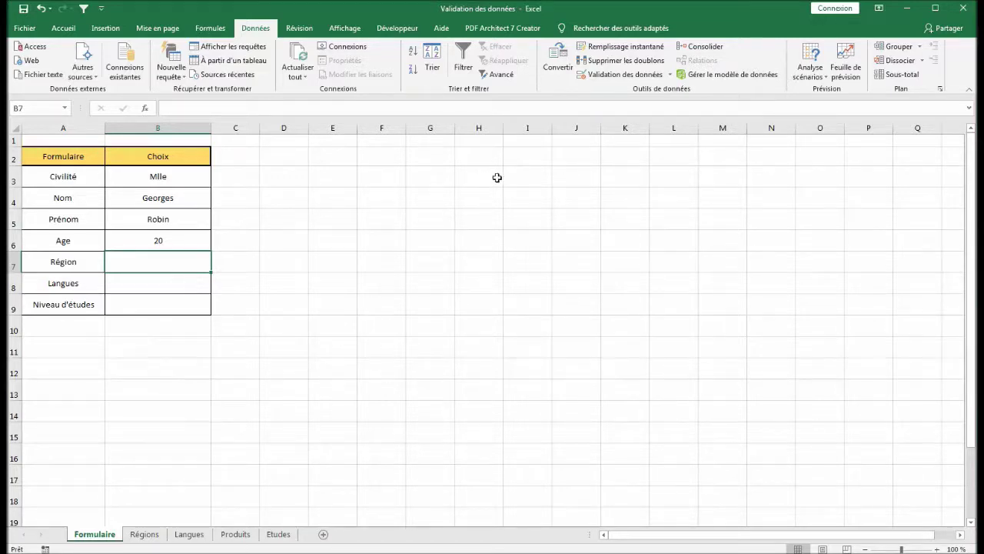
Restrict B7 to a dropdown list sourced from Régions!$A$3:$A$7.
{"action": "left_click", "coordinate": [612, 75]}
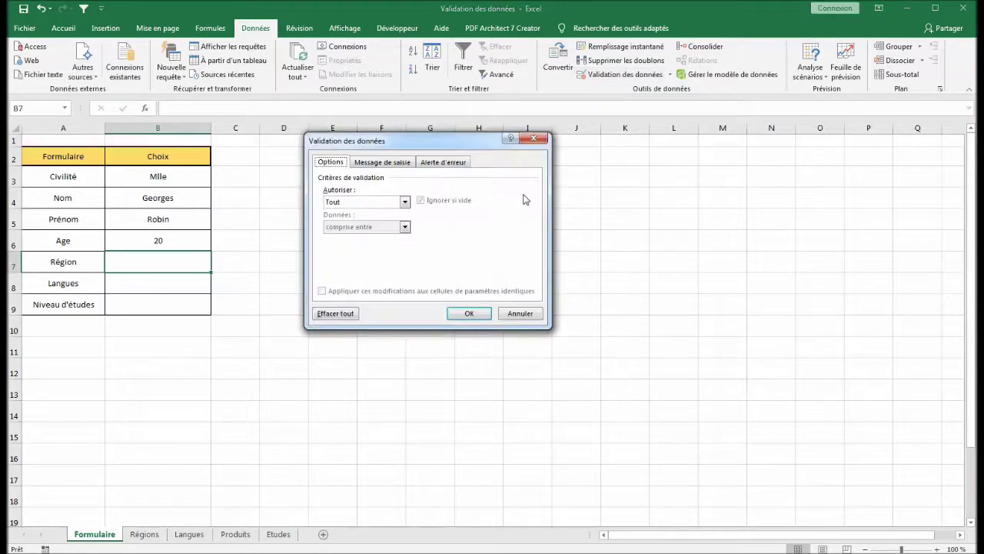
{"action": "left_click", "coordinate": [405, 202]}
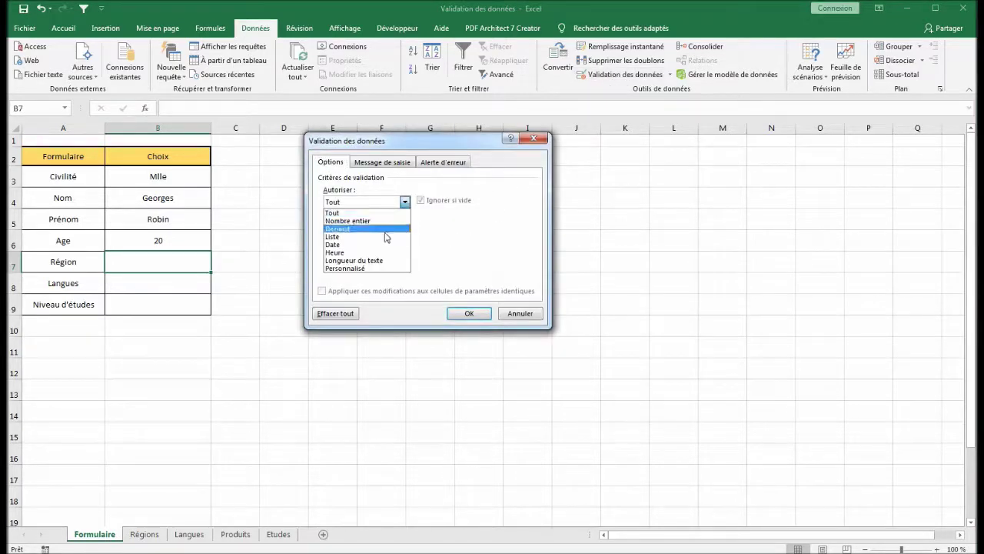
{"action": "left_click", "coordinate": [366, 236]}
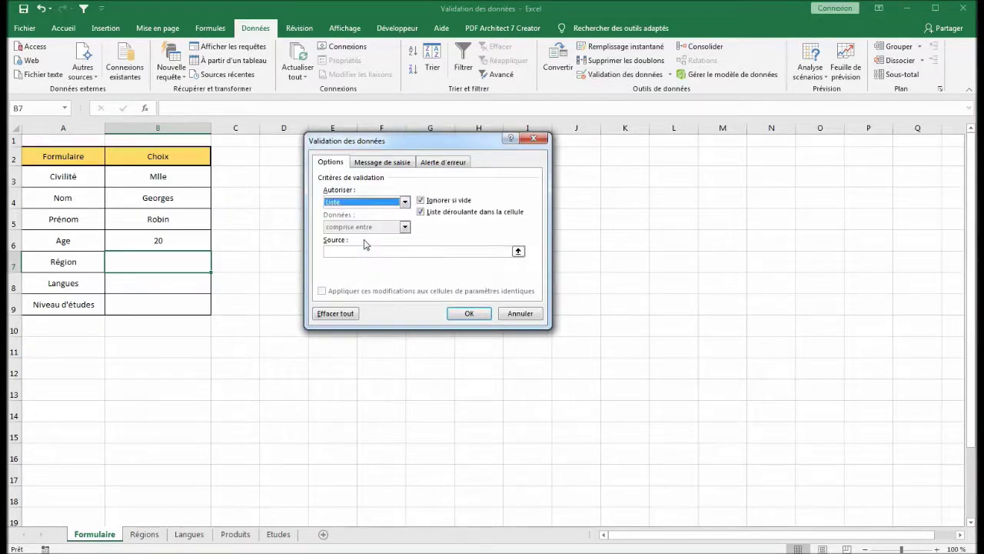
{"action": "left_click", "coordinate": [518, 252]}
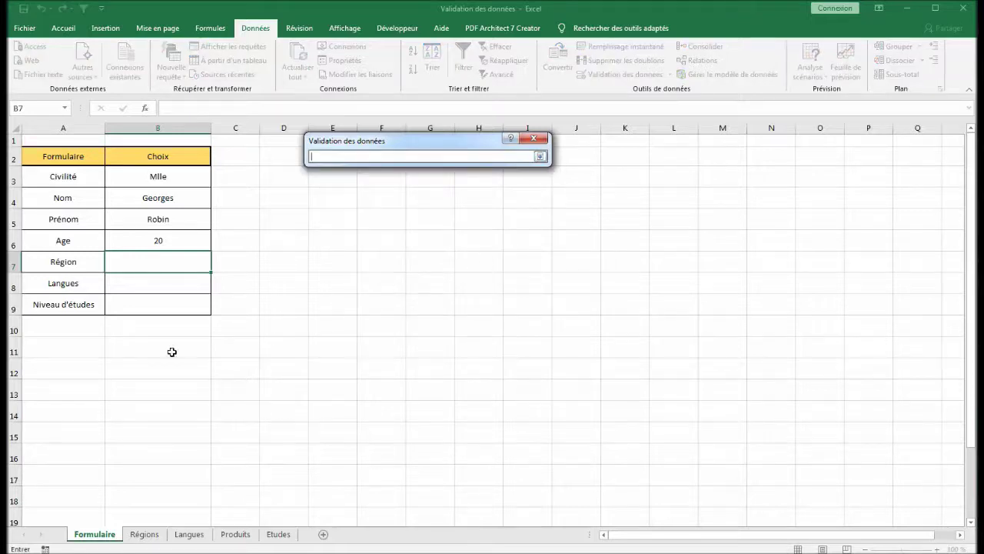
{"action": "left_click", "coordinate": [146, 534]}
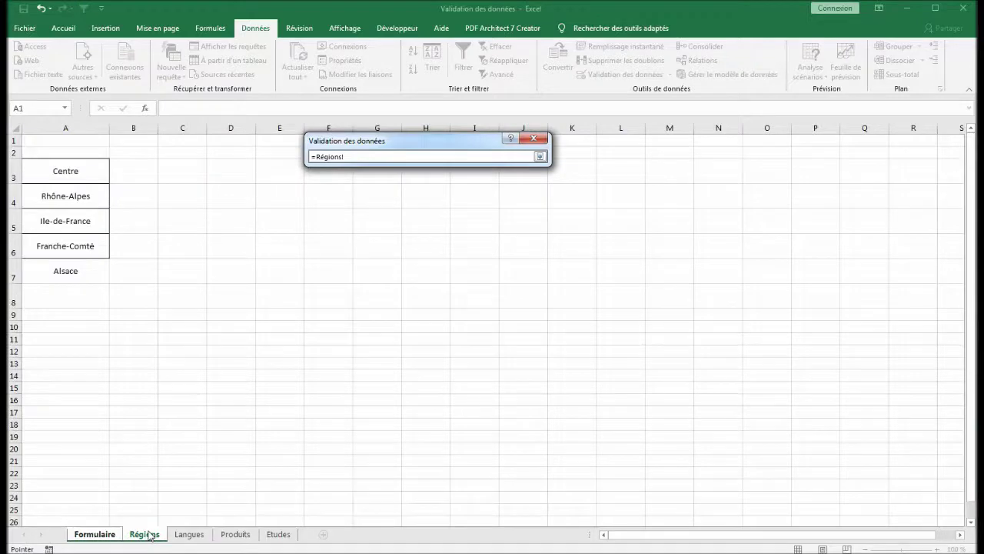
{"action": "left_click_drag", "start_coordinate": [80, 173], "coordinate": [62, 274]}
{"action": "left_click", "coordinate": [540, 157]}
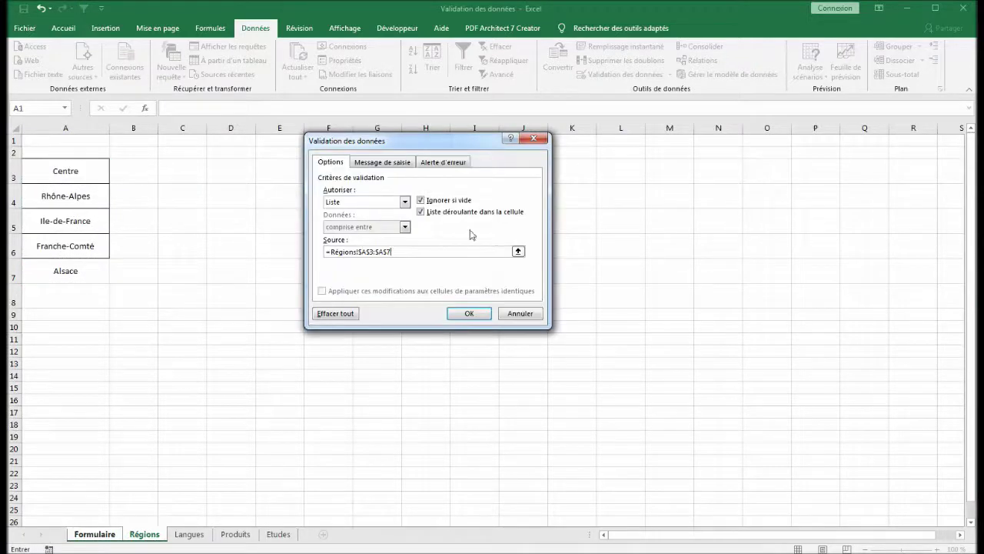
{"action": "left_click", "coordinate": [466, 312]}
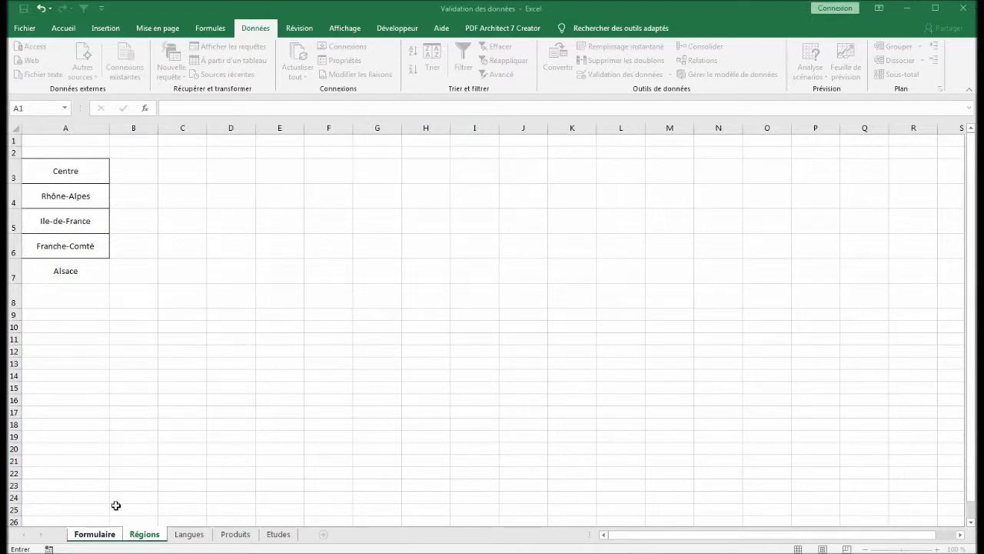
Choose Ile-de-France from B7's region dropdown, then bring up validation for Langues cell B8.
{"action": "left_click", "coordinate": [108, 533]}
{"action": "left_click", "coordinate": [265, 263]}
{"action": "left_click", "coordinate": [209, 268]}
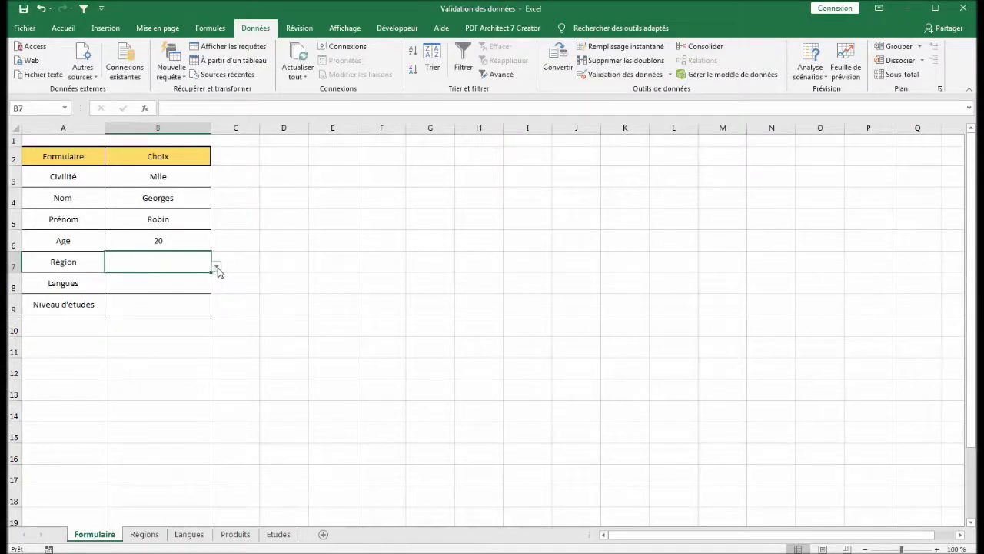
{"action": "left_click", "coordinate": [217, 267]}
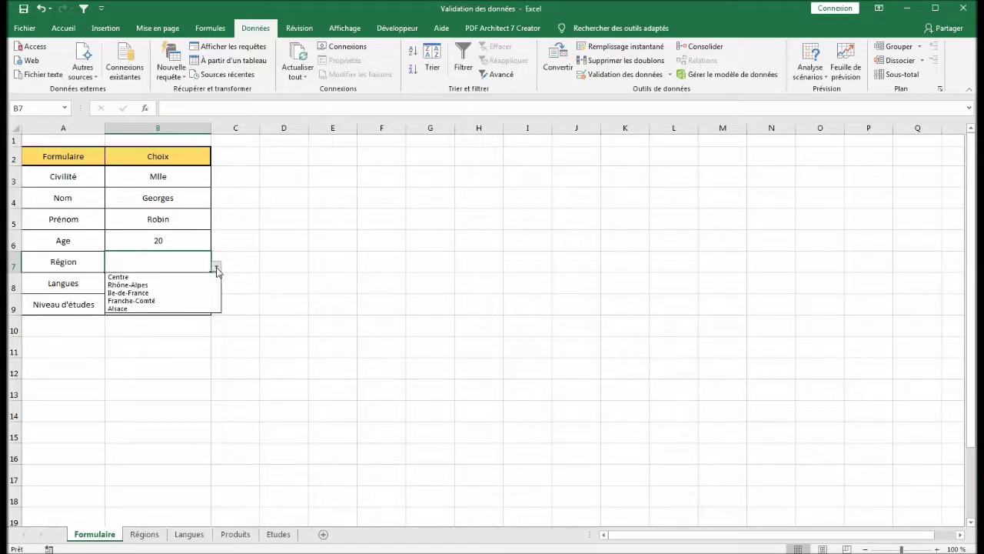
{"action": "left_click", "coordinate": [188, 293]}
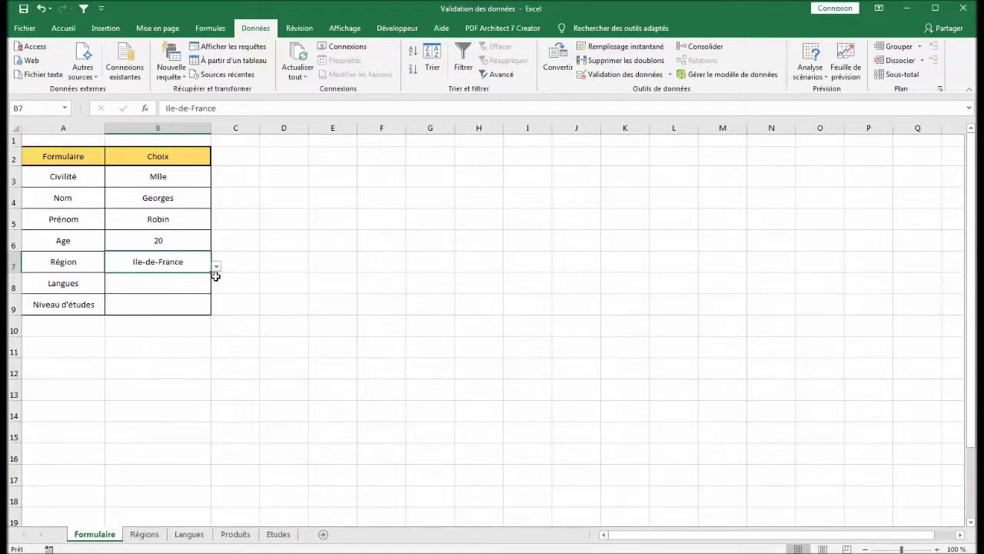
{"action": "left_click", "coordinate": [169, 287]}
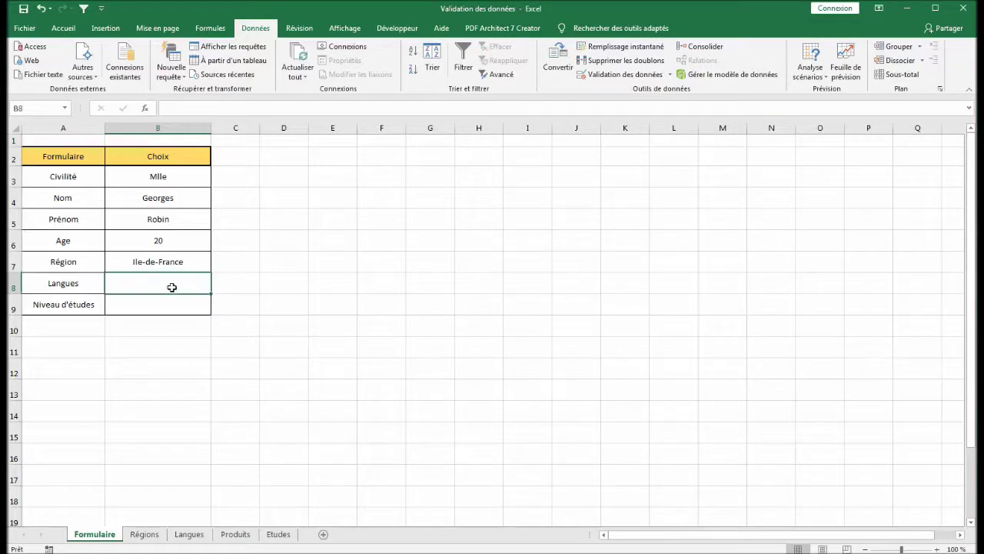
{"action": "left_click", "coordinate": [615, 75]}
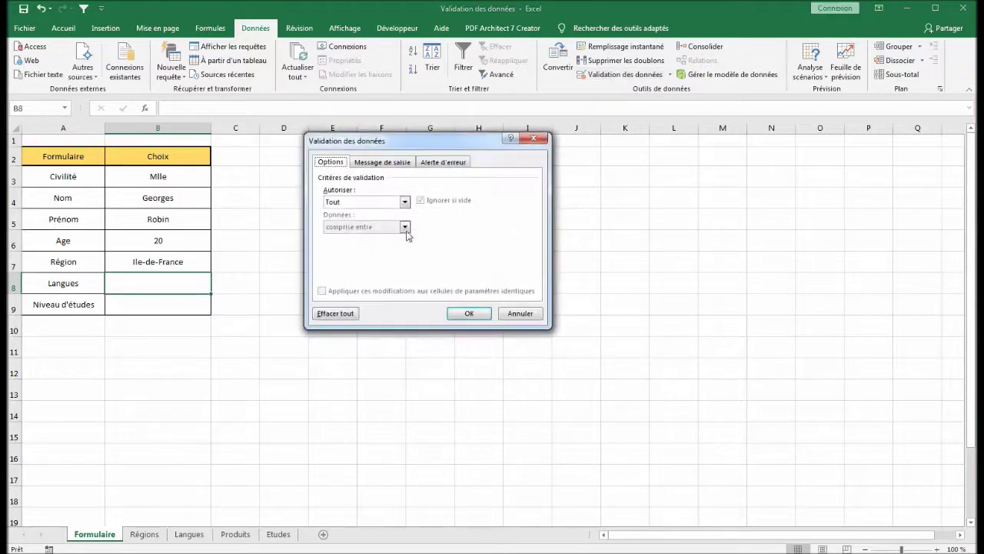
Make B8 a list validated from Langues!$A$4:$A$10, Anglais through Italien.
{"action": "left_click", "coordinate": [405, 201]}
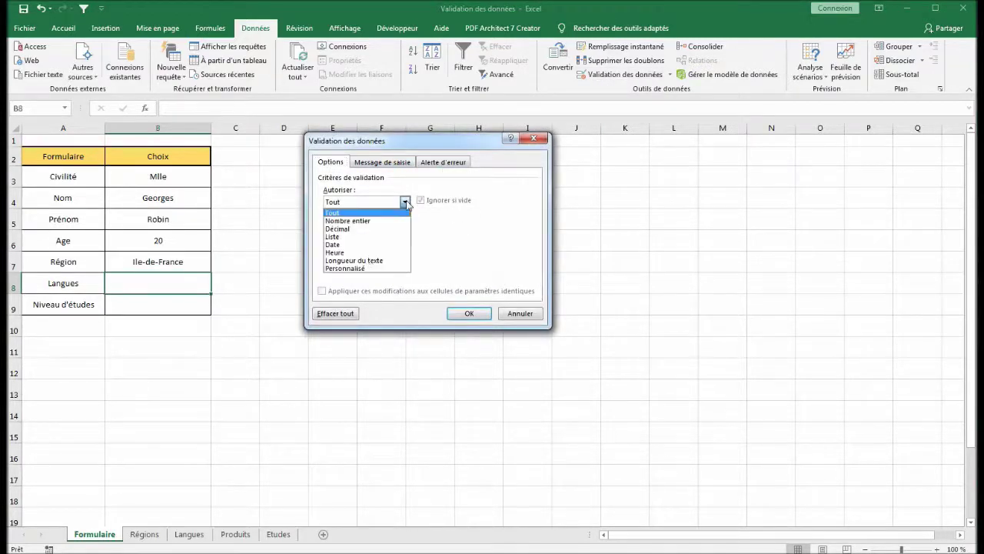
{"action": "left_click", "coordinate": [359, 236]}
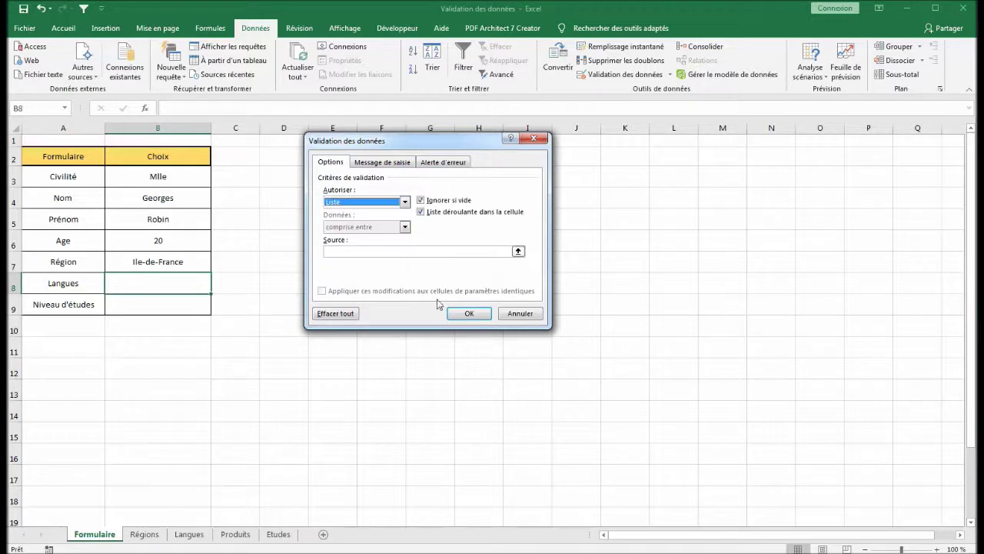
{"action": "left_click", "coordinate": [518, 251]}
{"action": "left_click", "coordinate": [197, 539]}
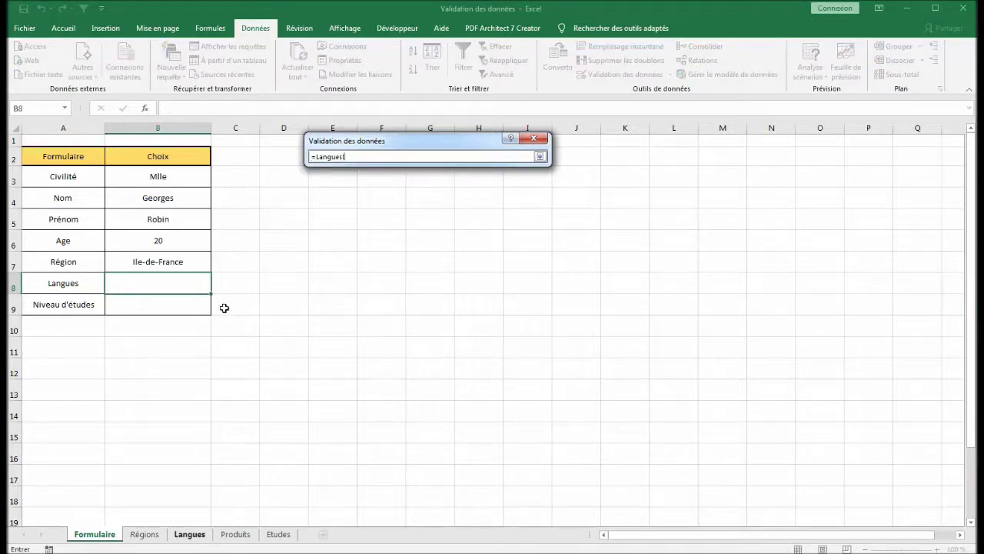
{"action": "left_click_drag", "start_coordinate": [38, 186], "coordinate": [45, 309]}
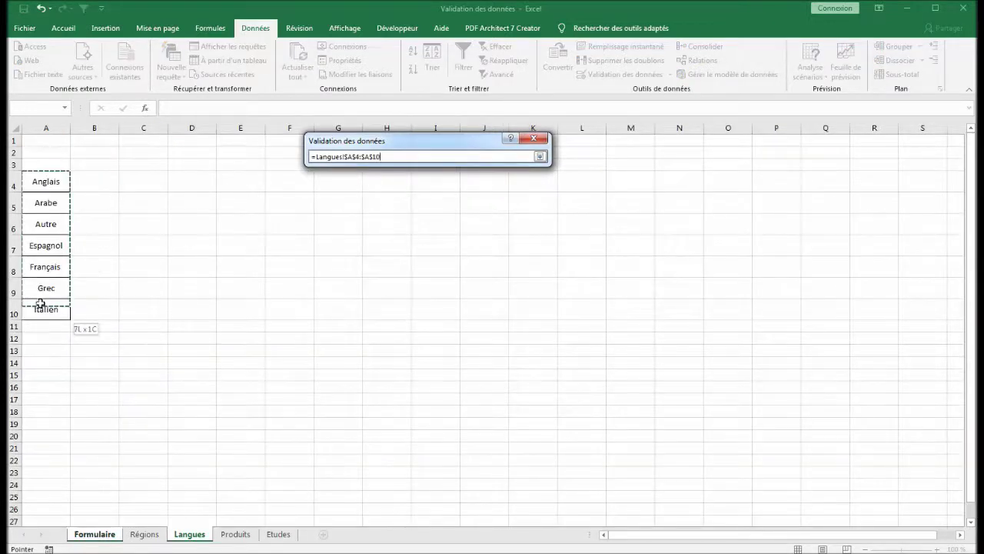
{"action": "left_click", "coordinate": [540, 156]}
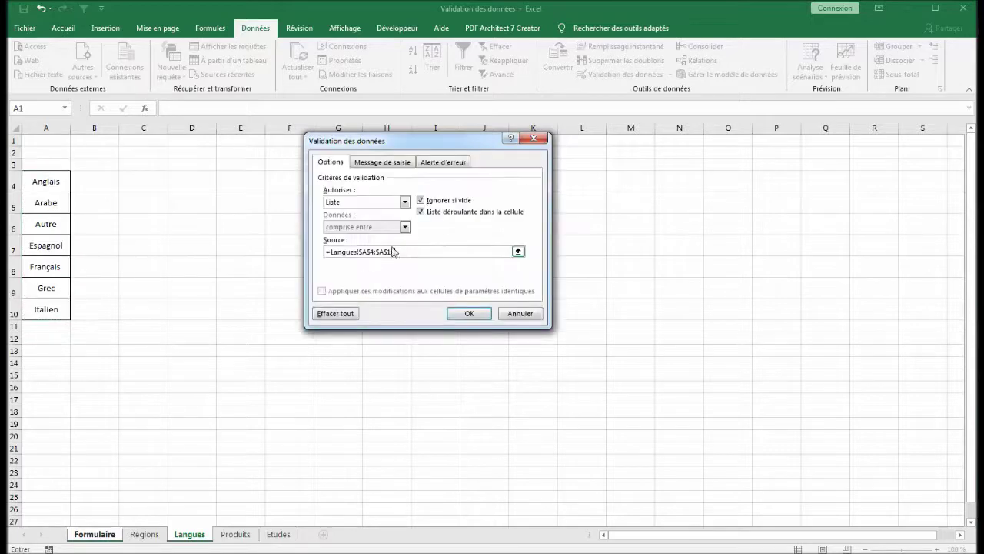
{"action": "left_click", "coordinate": [452, 313]}
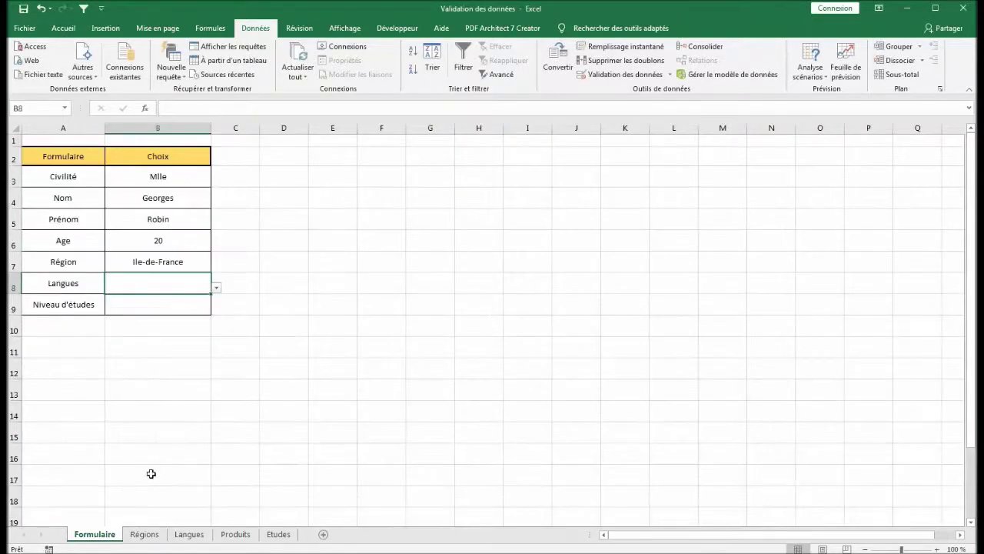
{"action": "left_click", "coordinate": [162, 306]}
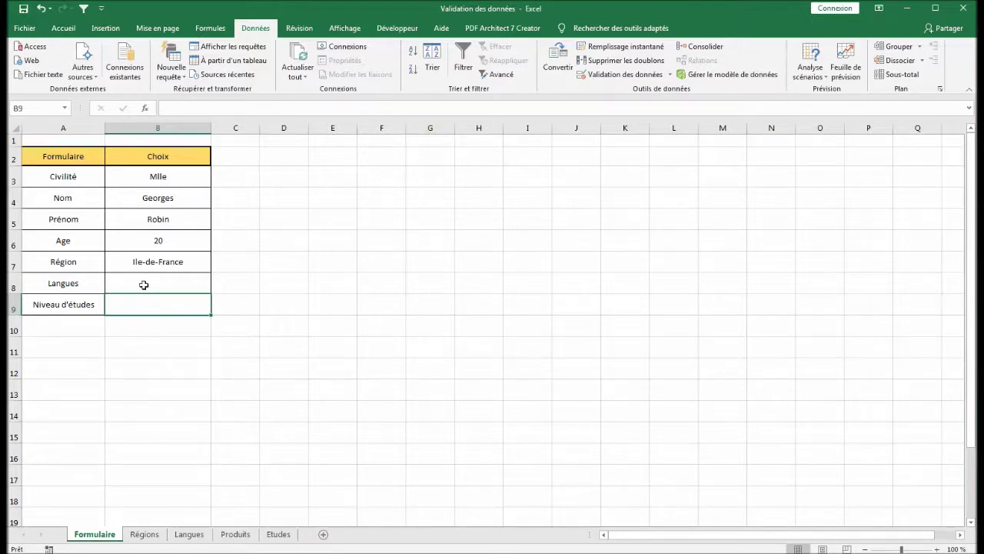
Give B9 list validation from Etudes!$A$2:$A$9, Brevet through Doctorat.
{"action": "left_click", "coordinate": [615, 74]}
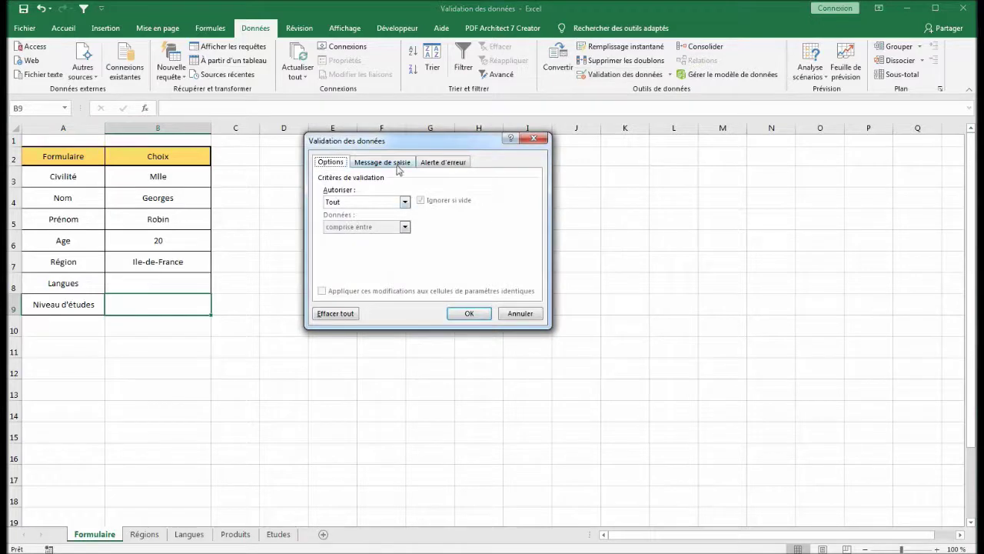
{"action": "left_click", "coordinate": [404, 201]}
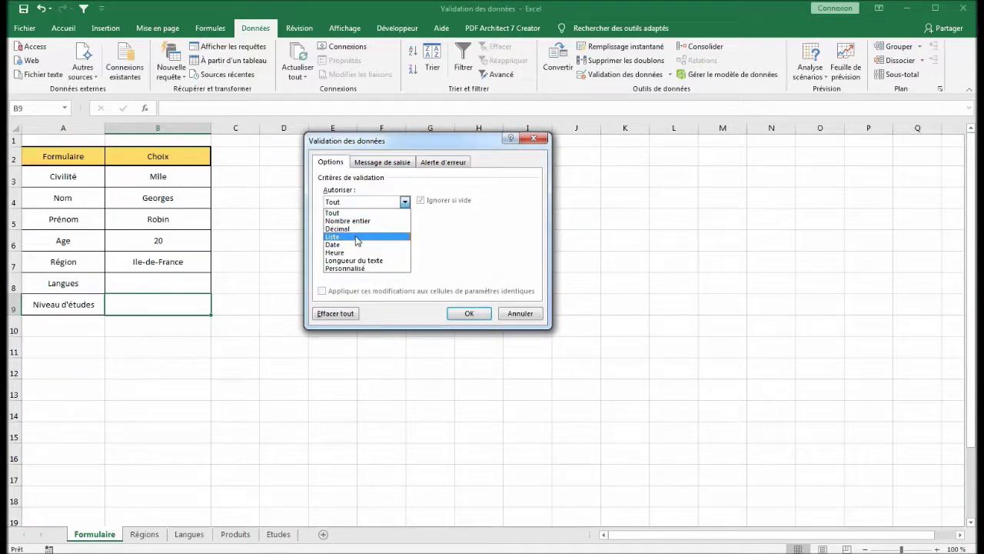
{"action": "left_click", "coordinate": [357, 235]}
{"action": "left_click", "coordinate": [519, 251]}
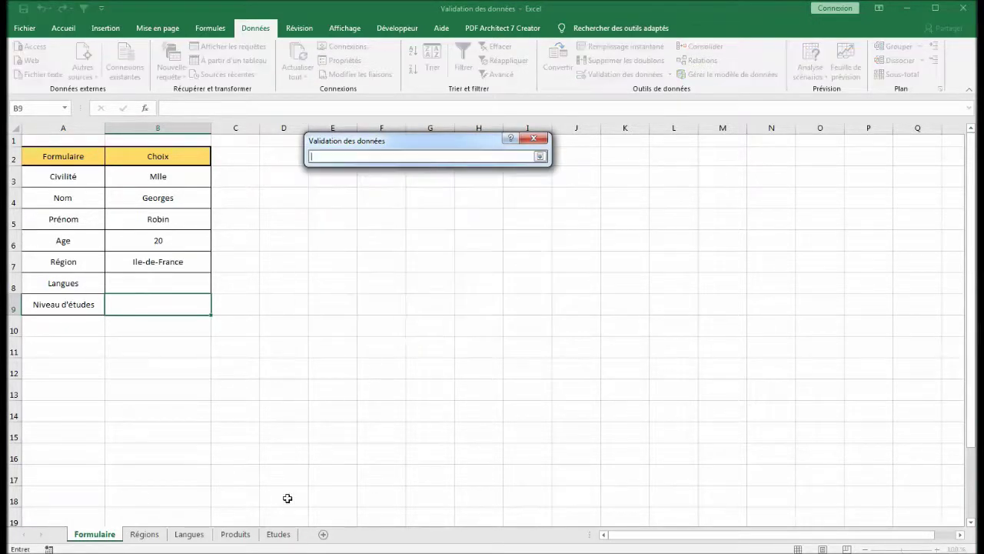
{"action": "left_click", "coordinate": [275, 533]}
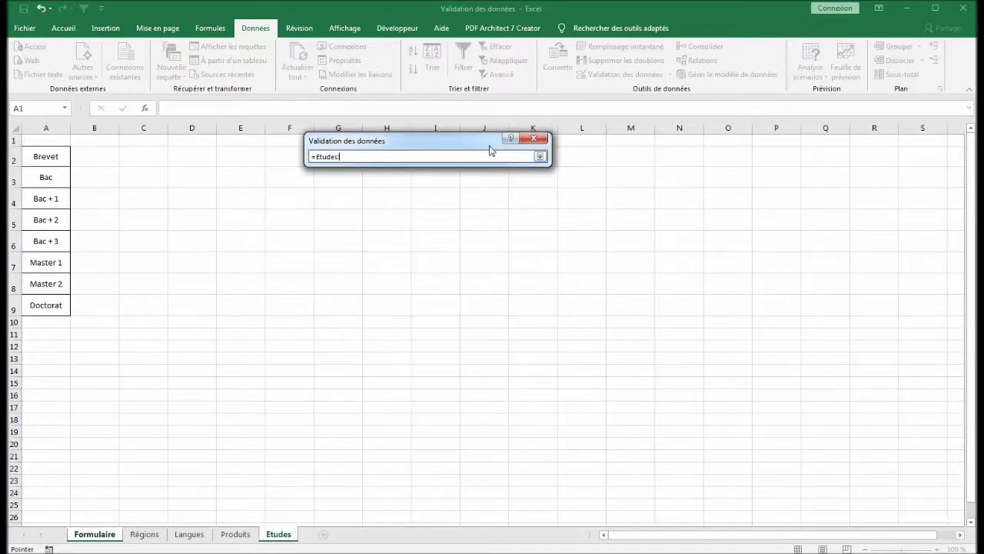
{"action": "left_click_drag", "start_coordinate": [47, 156], "coordinate": [48, 304]}
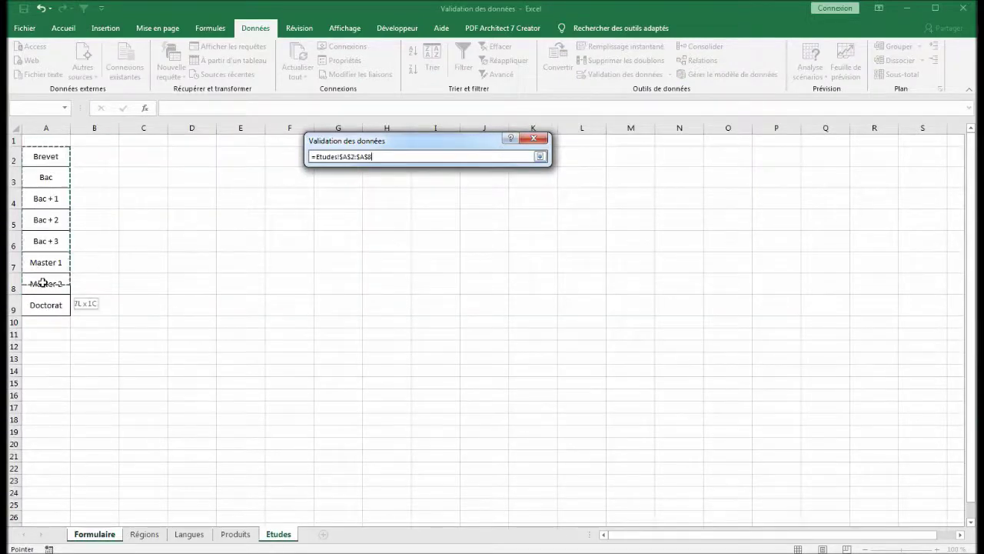
{"action": "left_click", "coordinate": [540, 156]}
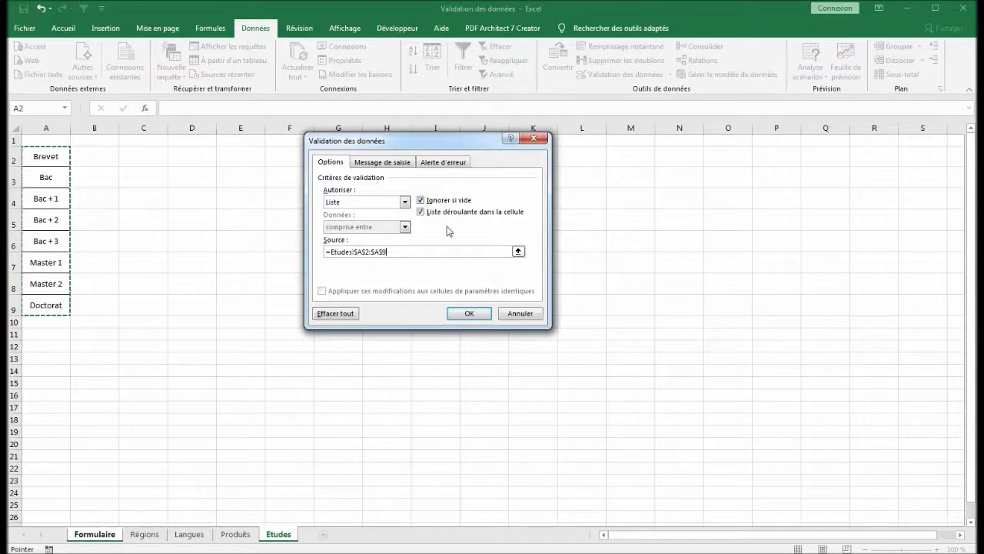
{"action": "left_click", "coordinate": [446, 313]}
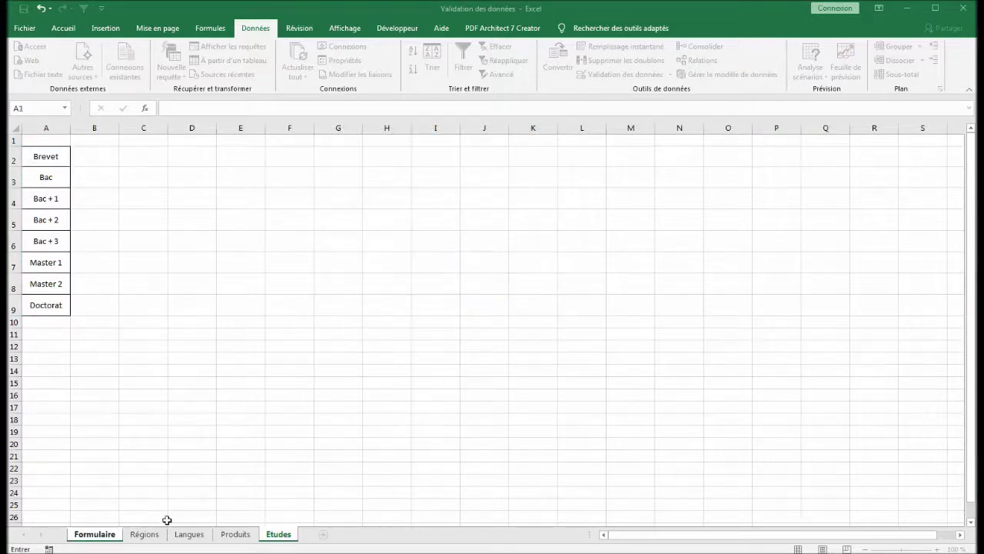
{"action": "left_click", "coordinate": [64, 330]}
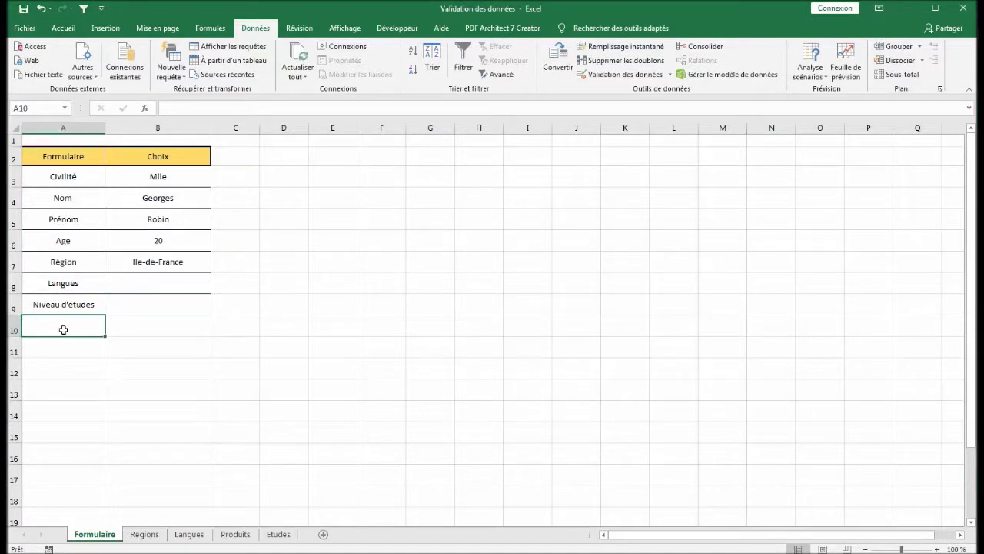
Enter the label Produits in A10.
{"action": "type", "text": "Produits"}
{"action": "left_click", "coordinate": [127, 370]}
{"action": "left_click", "coordinate": [126, 331]}
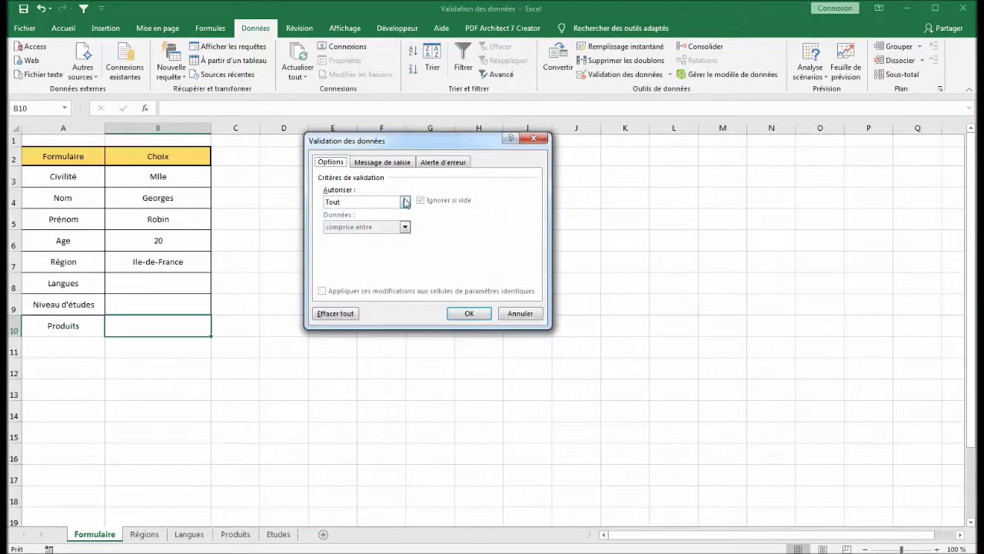
Restrict B10 to a dropdown list sourced from Produits!$A$3:$A$12.
{"action": "left_click", "coordinate": [405, 202]}
{"action": "left_click", "coordinate": [377, 236]}
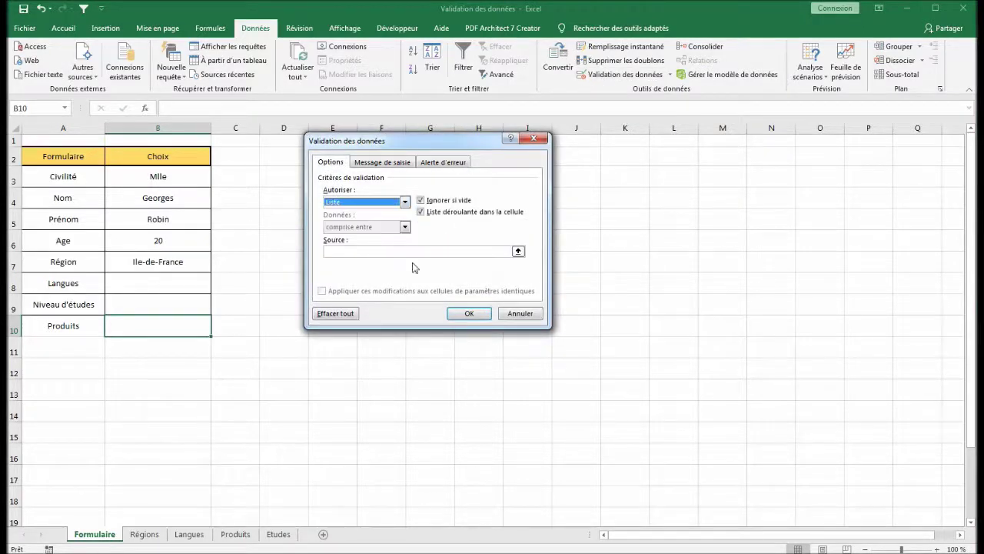
{"action": "left_click", "coordinate": [518, 249]}
{"action": "left_click", "coordinate": [236, 533]}
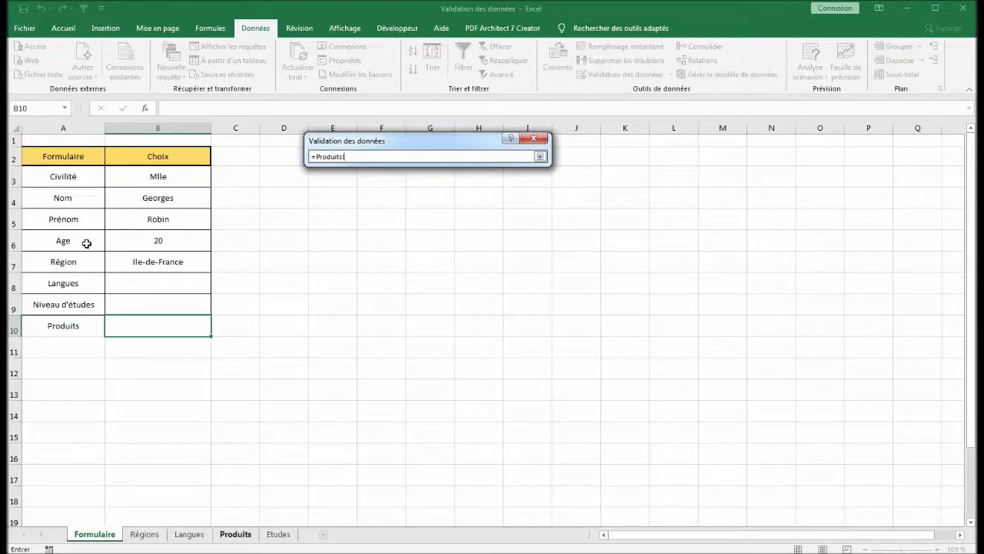
{"action": "left_click_drag", "start_coordinate": [57, 168], "coordinate": [73, 329]}
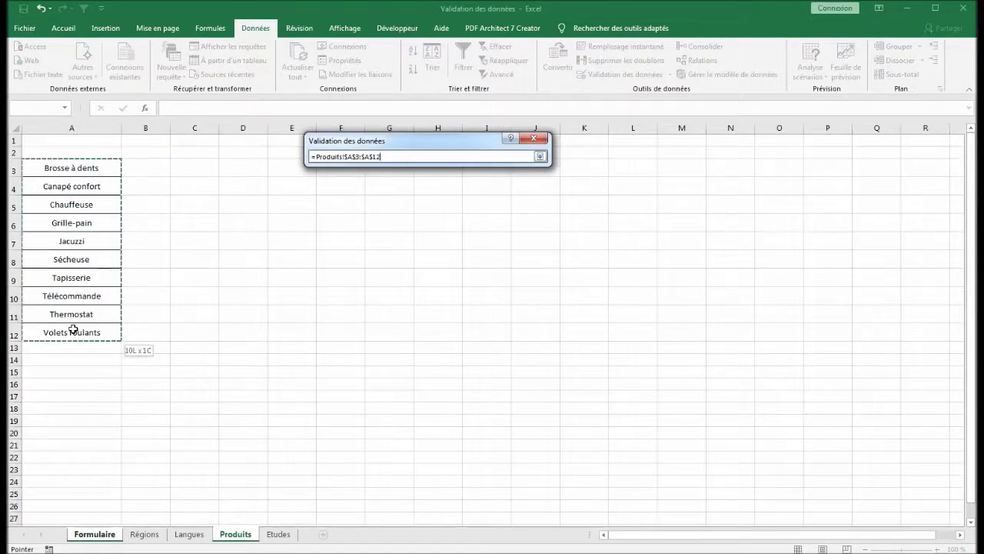
{"action": "left_click", "coordinate": [540, 156]}
{"action": "left_click", "coordinate": [457, 312]}
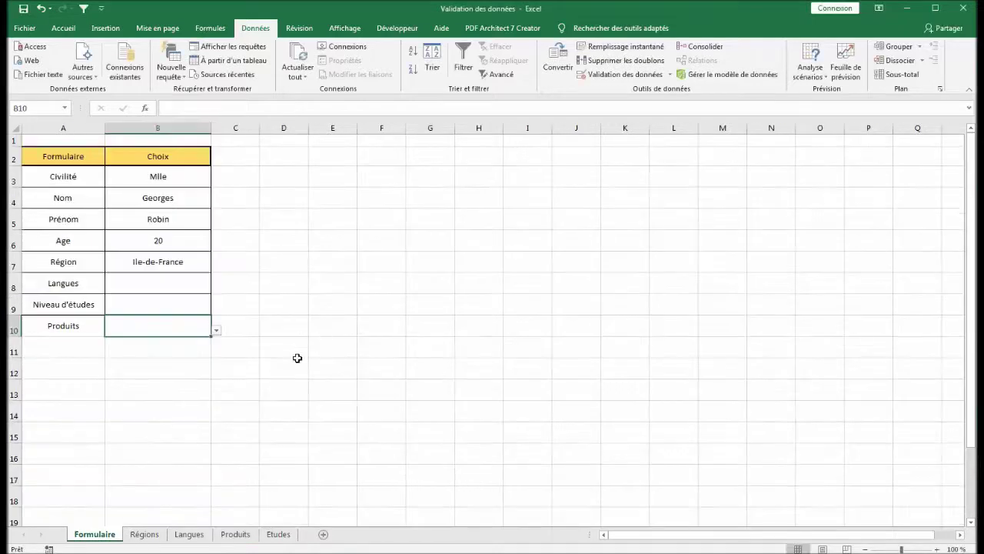
{"action": "left_click", "coordinate": [205, 283]}
Pick Arabe in B8, Master 1 in B9 and Tapisserie in B10 from their dropdowns.
{"action": "left_click", "coordinate": [216, 288]}
{"action": "left_click", "coordinate": [207, 307]}
{"action": "left_click", "coordinate": [203, 307]}
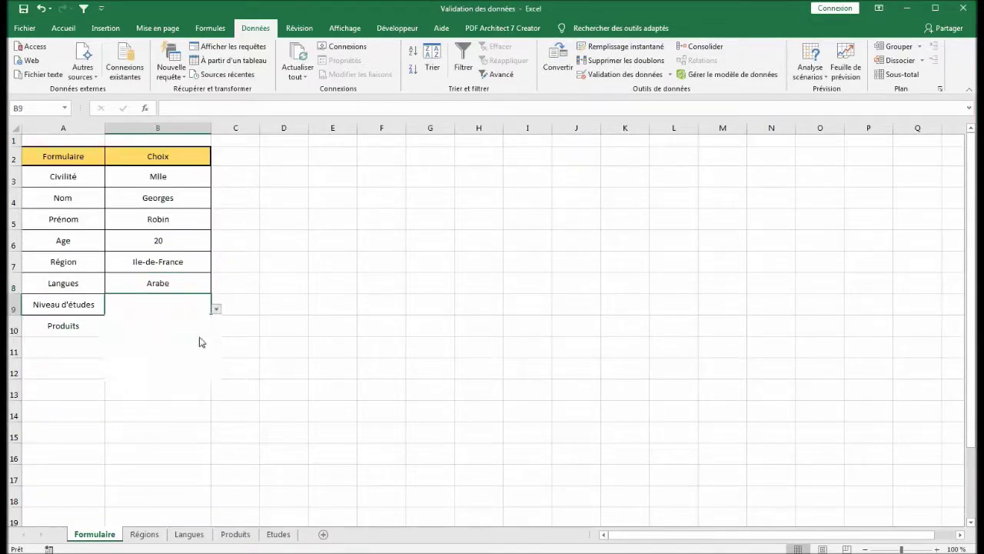
{"action": "left_click", "coordinate": [178, 358]}
{"action": "left_click", "coordinate": [198, 326]}
{"action": "left_click", "coordinate": [216, 330]}
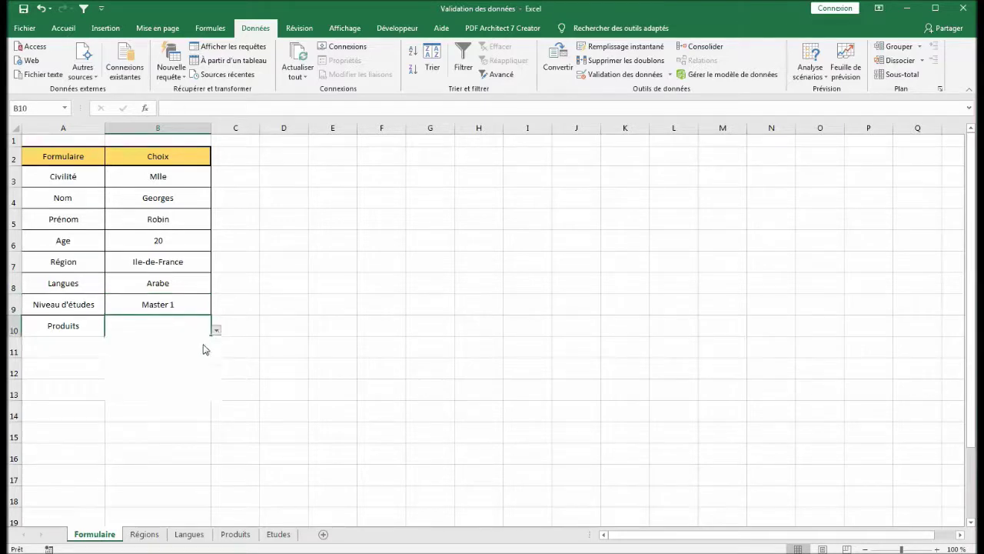
{"action": "left_click", "coordinate": [169, 388]}
{"action": "left_click", "coordinate": [474, 369]}
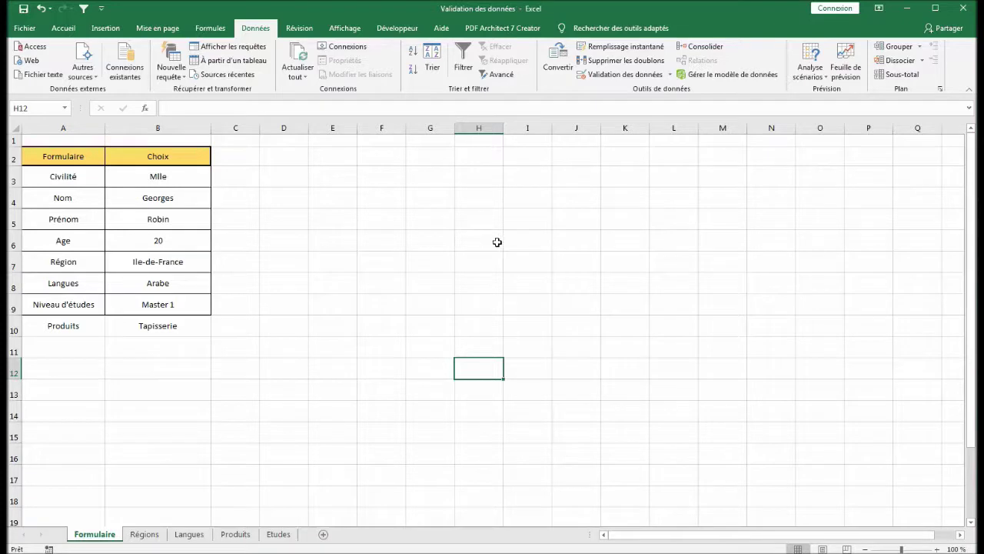
{"action": "left_click", "coordinate": [670, 75]}
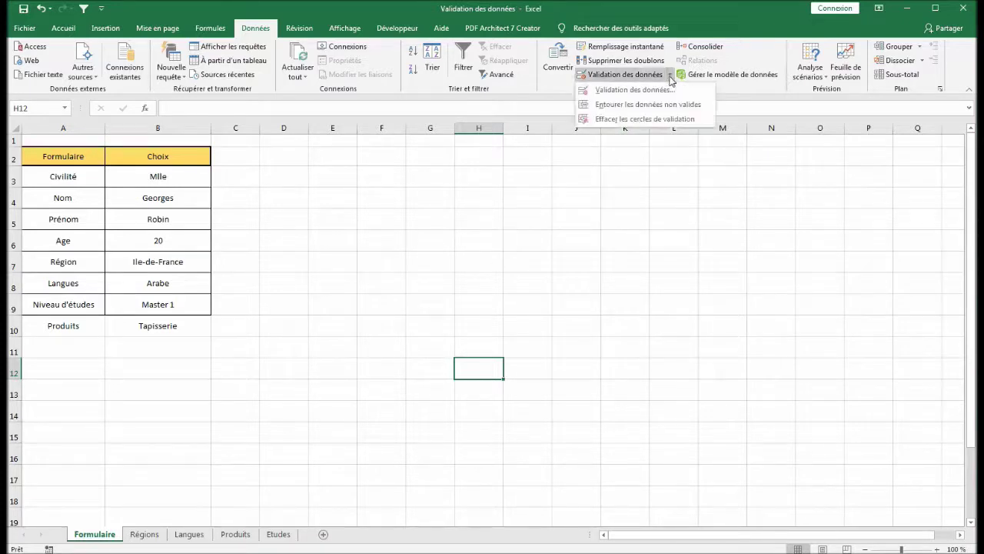
{"action": "left_click", "coordinate": [628, 118]}
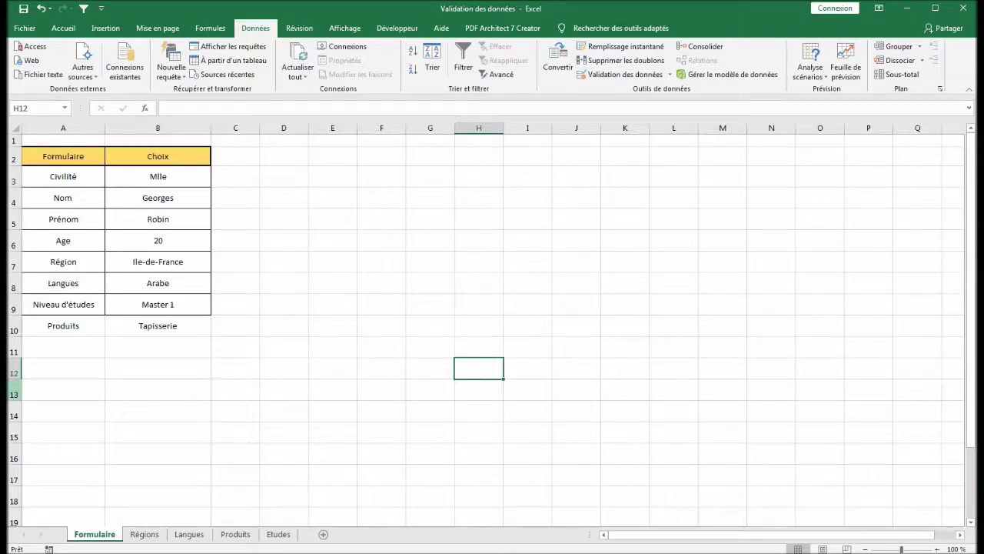
{"action": "left_click", "coordinate": [321, 302]}
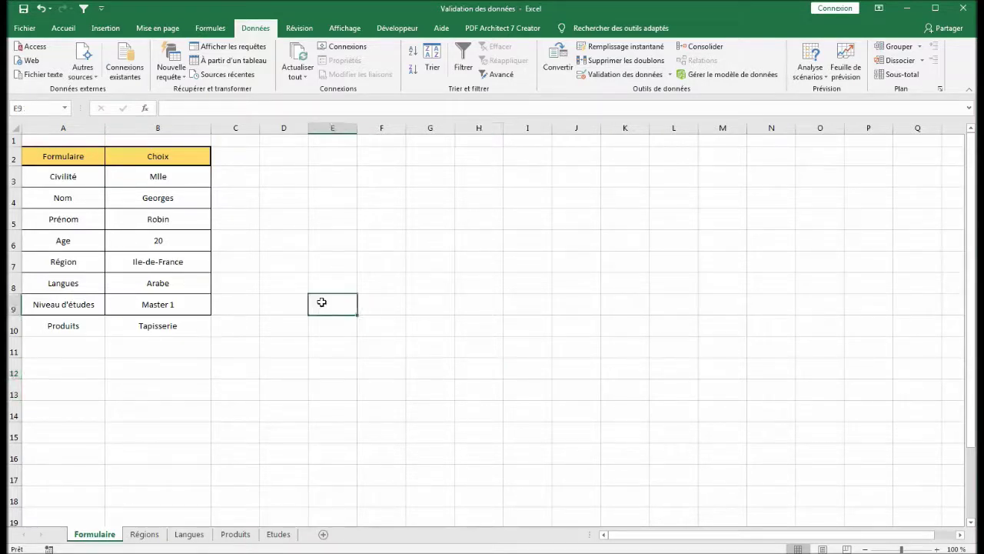
{"action": "left_click", "coordinate": [136, 197]}
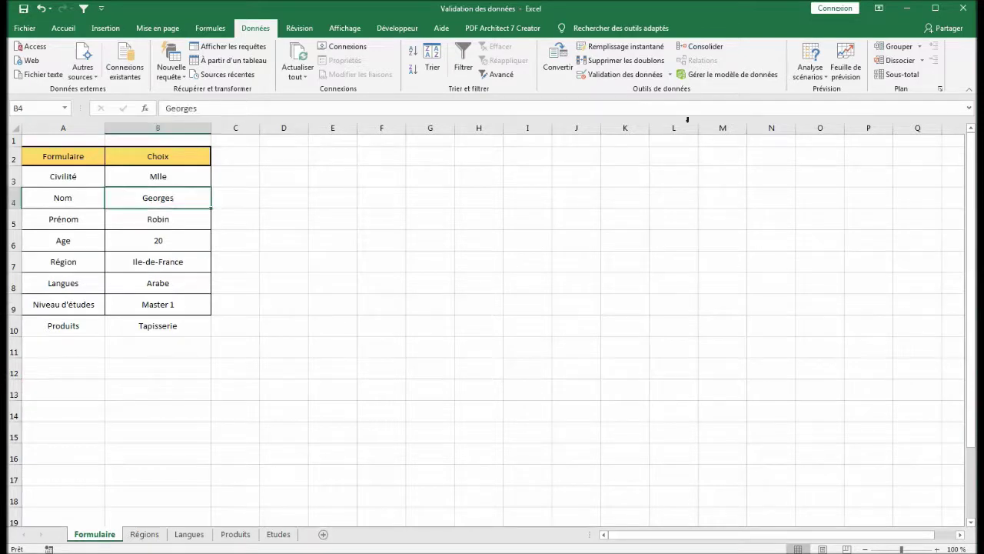
{"action": "left_click", "coordinate": [623, 74]}
{"action": "left_click", "coordinate": [369, 202]}
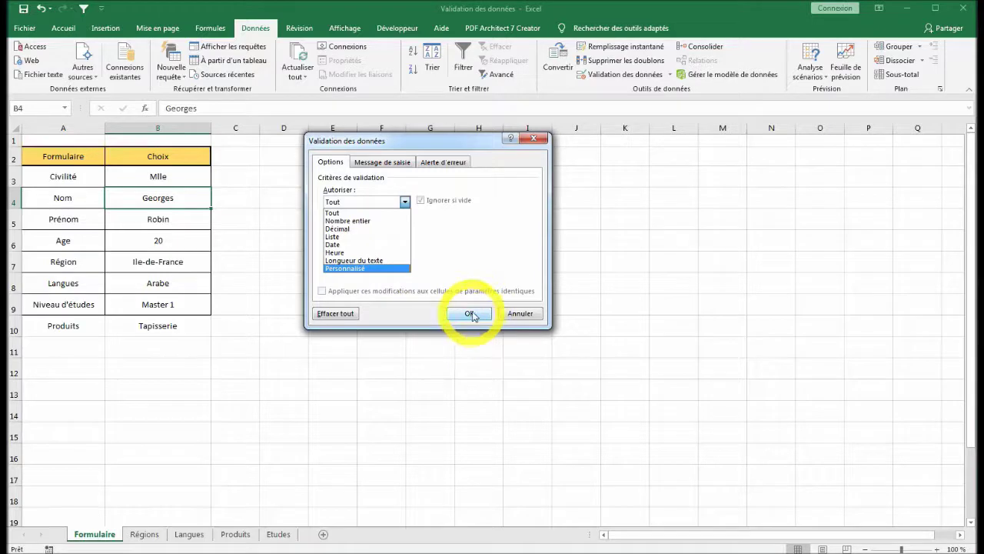
{"action": "left_click", "coordinate": [534, 138]}
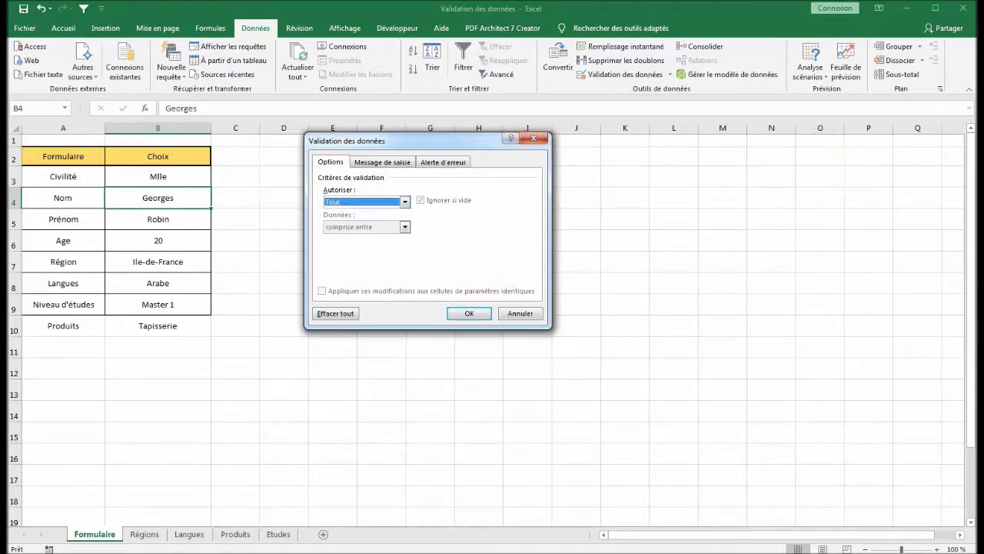
{"action": "left_click", "coordinate": [534, 139]}
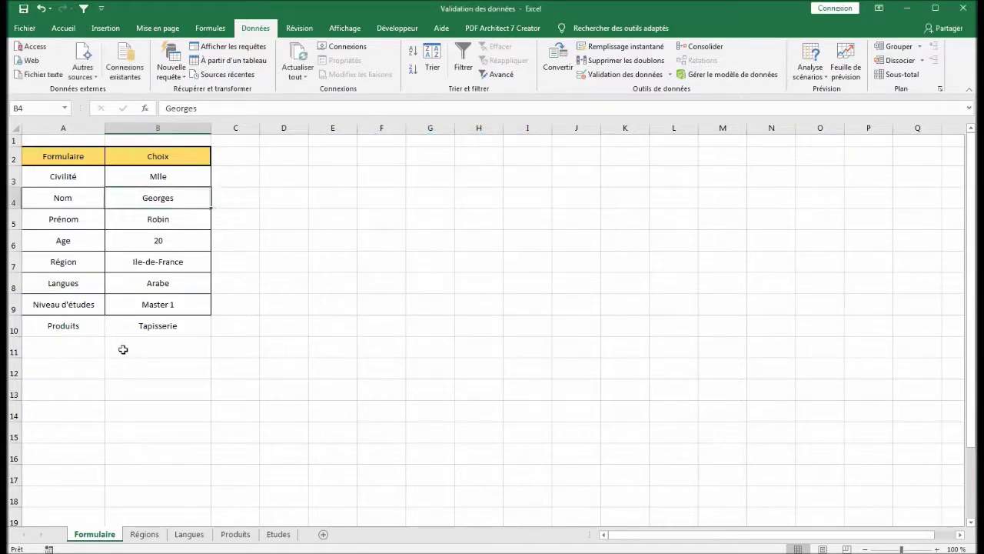
Keep Mlle as civility, and choose Franche-Comté for Région and Bac + 2 for Niveau d'études.
{"action": "left_click", "coordinate": [182, 201]}
{"action": "left_click", "coordinate": [185, 180]}
{"action": "left_click", "coordinate": [217, 181]}
{"action": "left_click", "coordinate": [191, 207]}
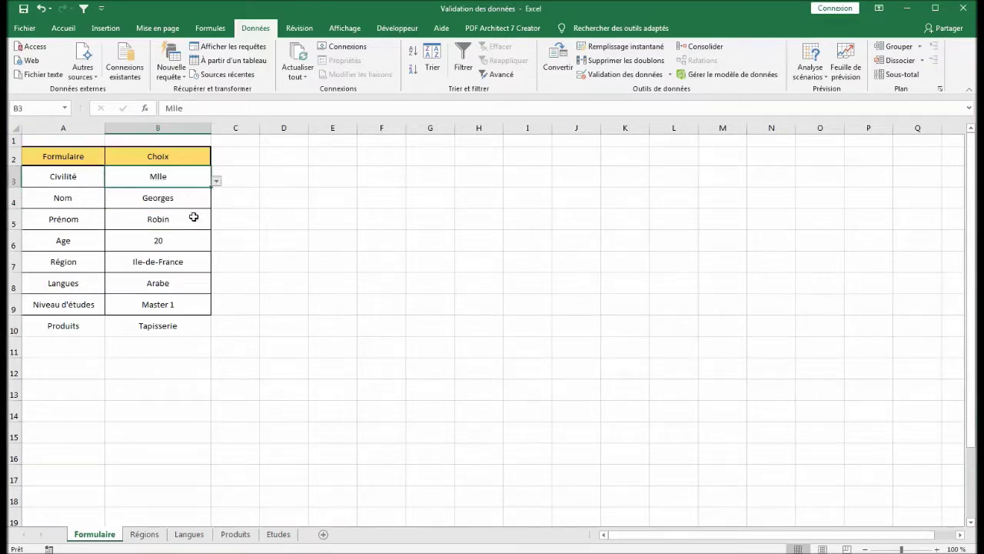
{"action": "left_click", "coordinate": [181, 264]}
{"action": "left_click", "coordinate": [217, 265]}
{"action": "left_click", "coordinate": [190, 302]}
{"action": "left_click", "coordinate": [191, 304]}
{"action": "left_click", "coordinate": [216, 310]}
{"action": "left_click", "coordinate": [191, 335]}
Choose Espagnol for Langues and Thermostat for Produits.
{"action": "left_click", "coordinate": [192, 286]}
{"action": "left_click", "coordinate": [217, 287]}
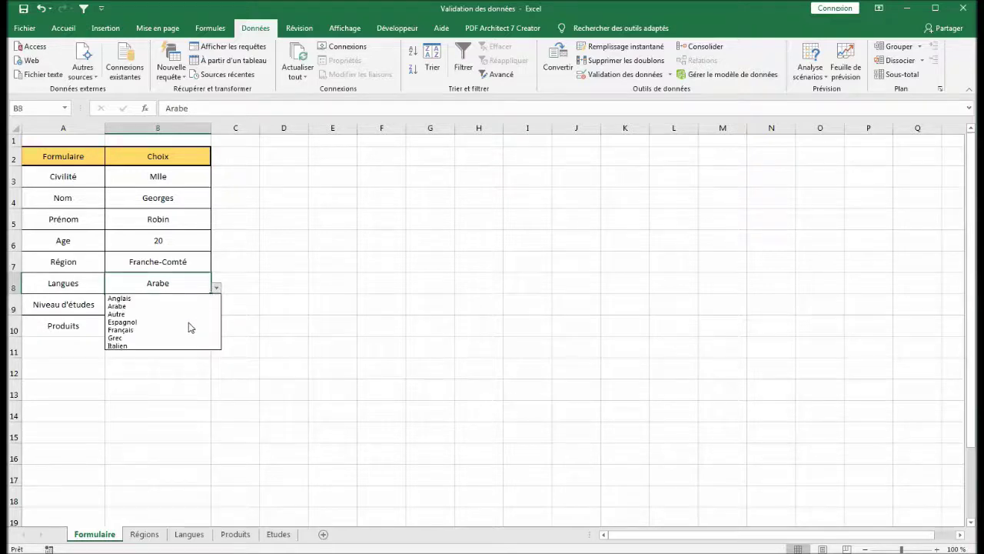
{"action": "left_click", "coordinate": [190, 321]}
{"action": "left_click", "coordinate": [196, 323]}
{"action": "left_click", "coordinate": [217, 329]}
{"action": "left_click", "coordinate": [184, 394]}
{"action": "left_click", "coordinate": [325, 383]}
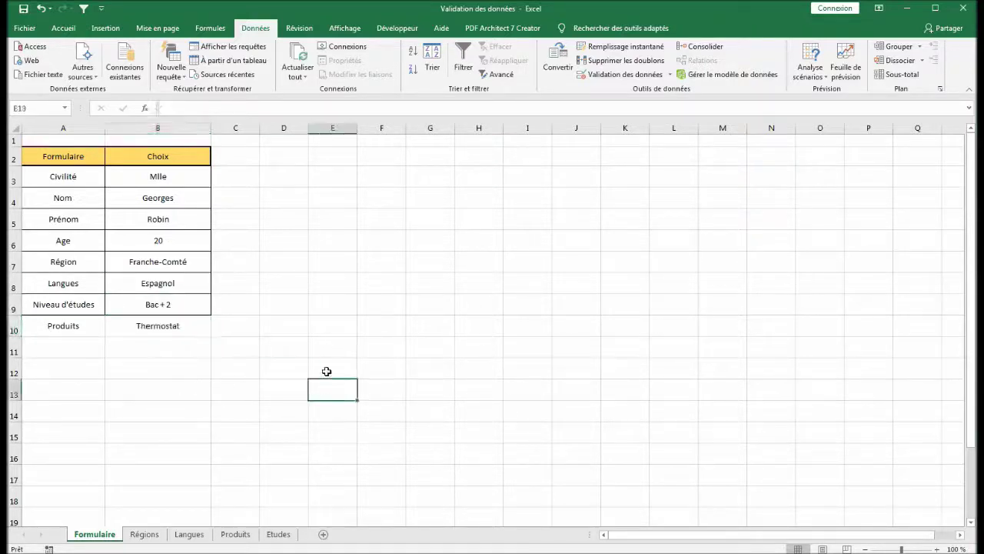